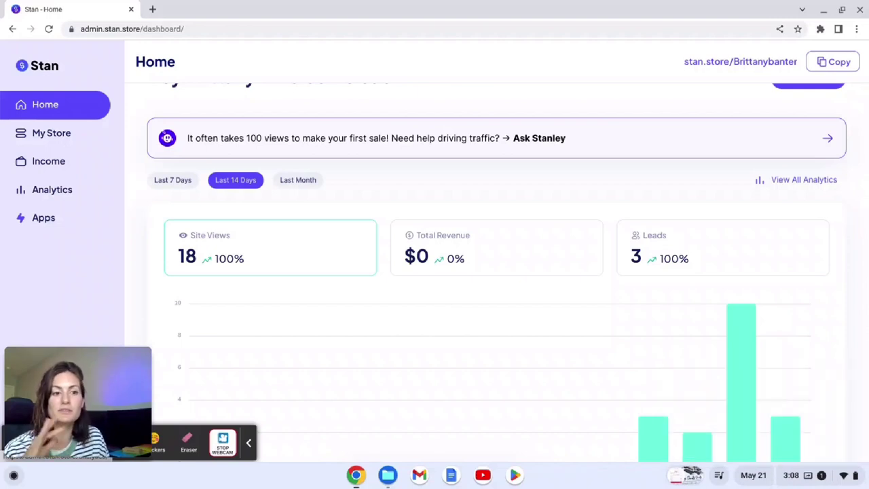
Compare the home dashboard's store statistics for the last 7 days, last 14 days and last month.
{"action": "scroll", "coordinate": [496, 272], "scroll_direction": "up", "scroll_amount": 1}
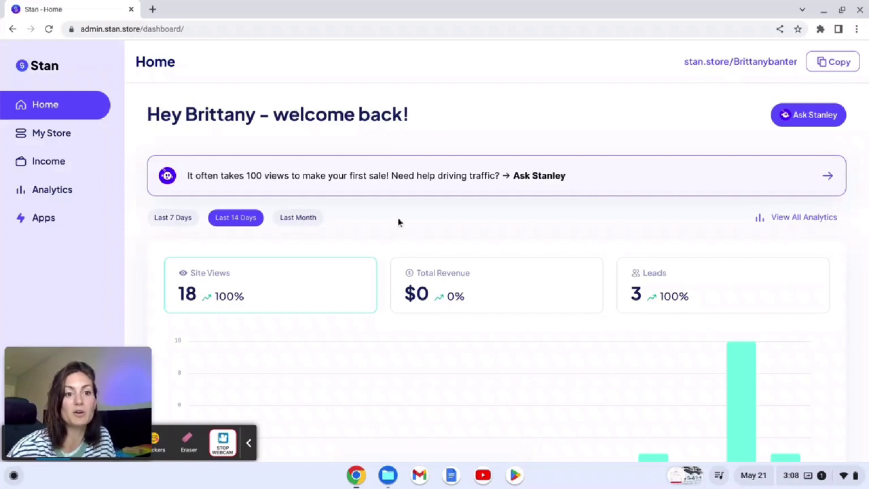
{"action": "left_click", "coordinate": [191, 221]}
{"action": "left_click", "coordinate": [235, 224]}
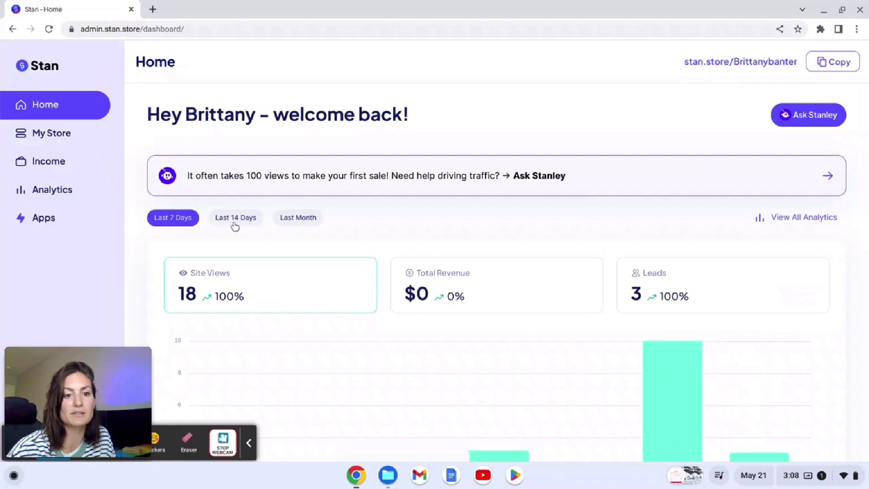
{"action": "left_click", "coordinate": [298, 218]}
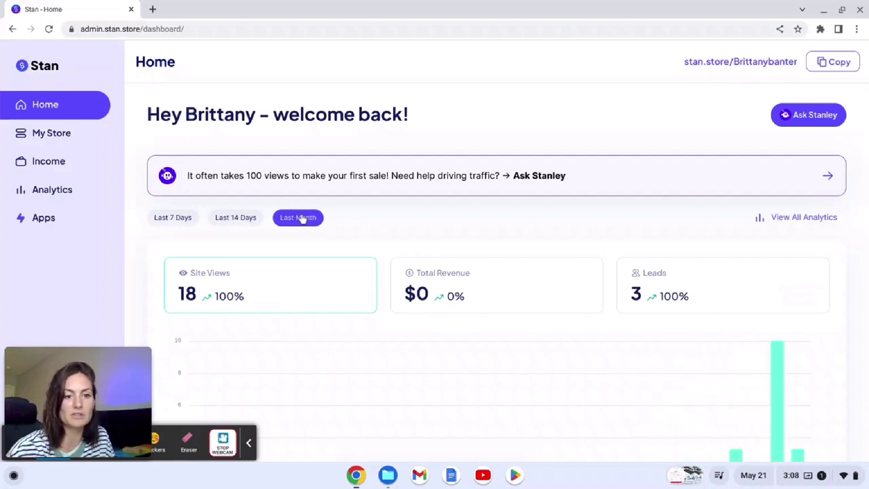
{"action": "scroll", "coordinate": [335, 218], "scroll_direction": "down", "scroll_amount": 3}
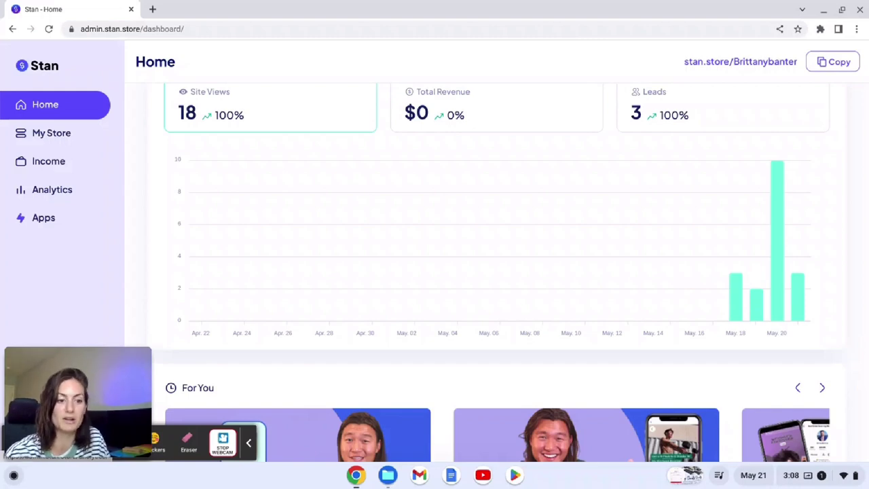
Browse the recommended videos and the third-party tools card in the dashboard's For You section.
{"action": "scroll", "coordinate": [496, 271], "scroll_direction": "down", "scroll_amount": 2}
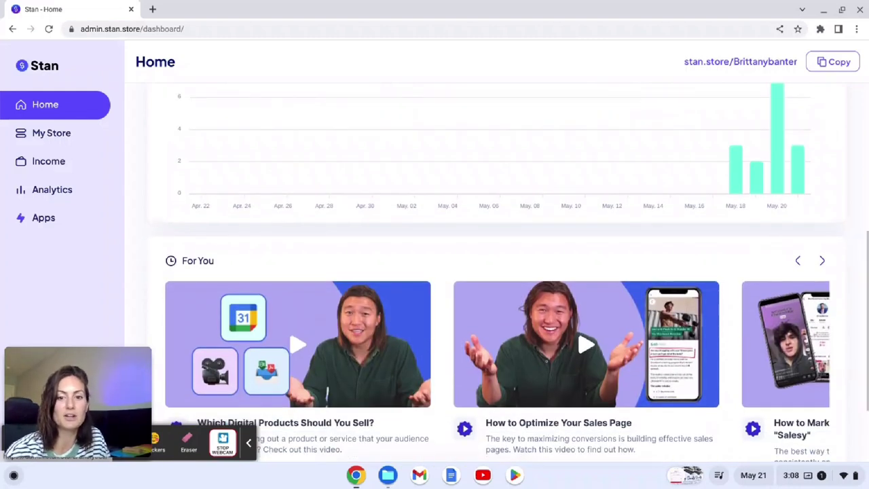
{"action": "scroll", "coordinate": [496, 272], "scroll_direction": "up", "scroll_amount": 1}
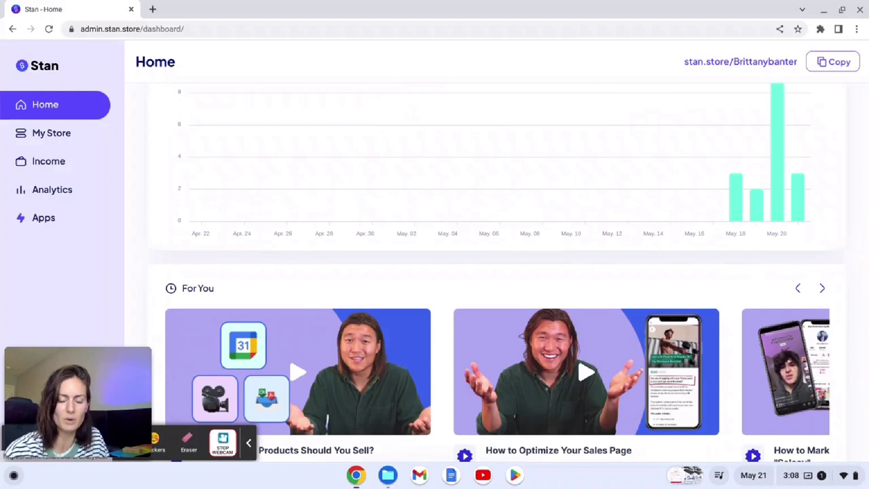
{"action": "scroll", "coordinate": [495, 272], "scroll_direction": "down", "scroll_amount": 2}
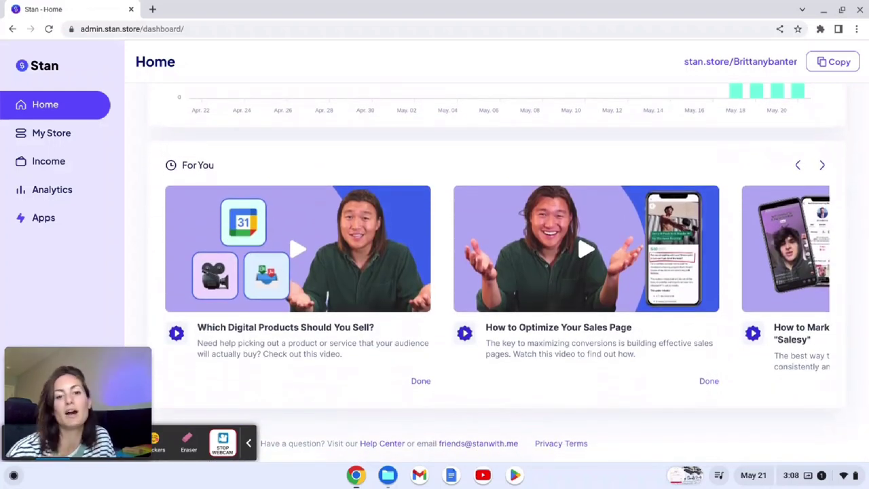
{"action": "scroll", "coordinate": [788, 181], "scroll_direction": "down", "scroll_amount": 1}
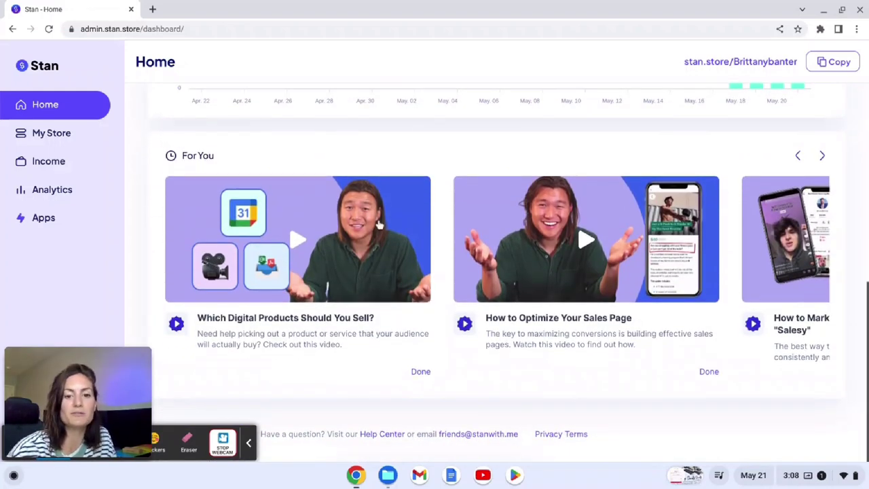
{"action": "left_click", "coordinate": [822, 156]}
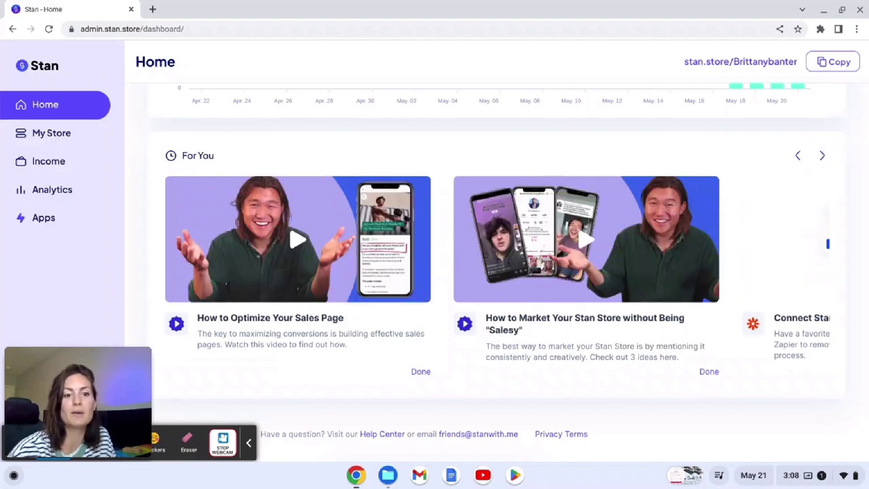
{"action": "left_click", "coordinate": [822, 155]}
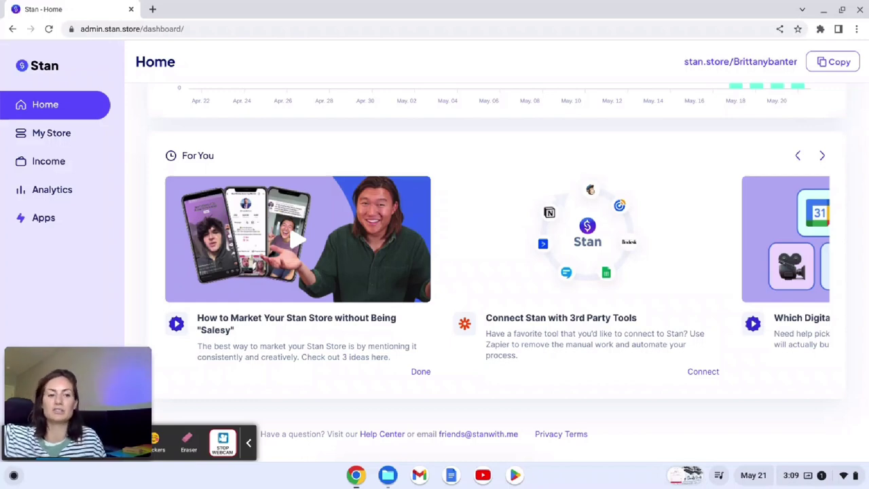
{"action": "left_click", "coordinate": [822, 157]}
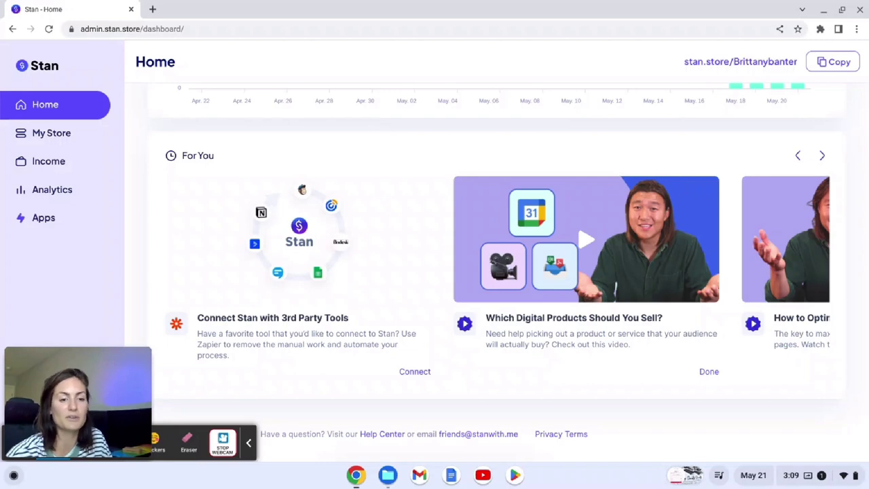
Open My Store and review the listed products alongside the storefront preview.
{"action": "left_click", "coordinate": [78, 133]}
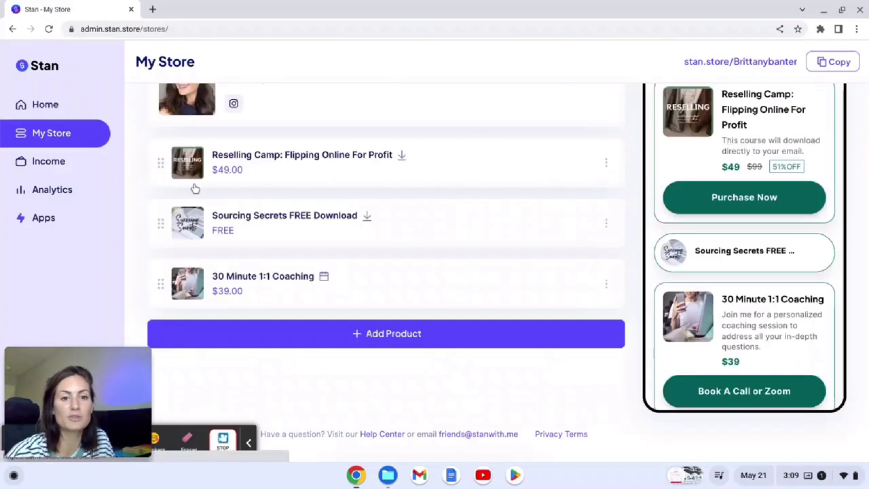
{"action": "scroll", "coordinate": [252, 200], "scroll_direction": "up", "scroll_amount": 3}
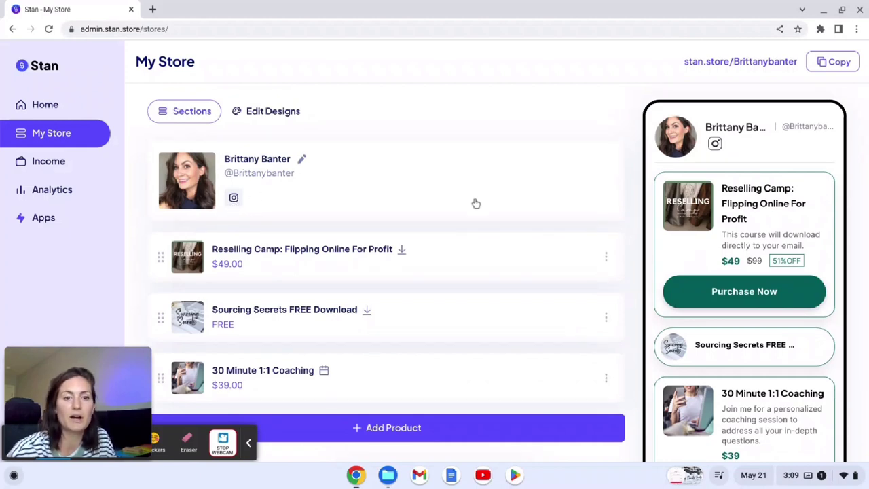
{"action": "scroll", "coordinate": [476, 204], "scroll_direction": "down", "scroll_amount": 1}
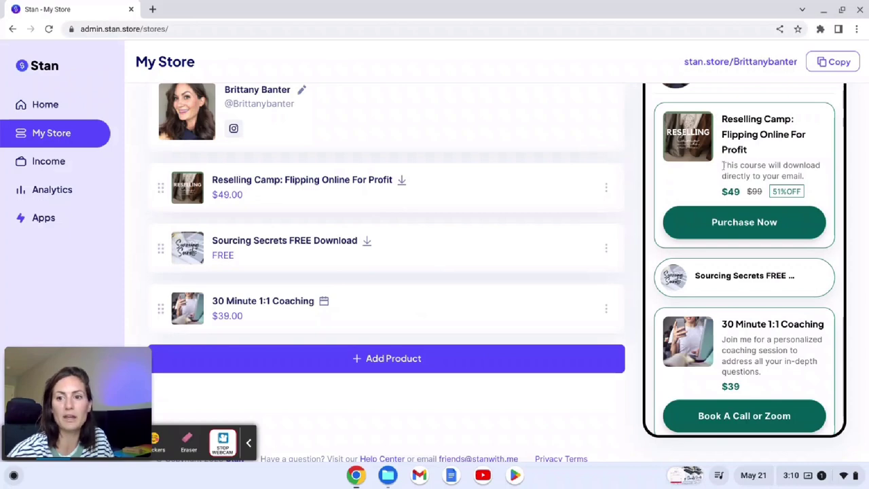
{"action": "scroll", "coordinate": [722, 163], "scroll_direction": "up", "scroll_amount": 1}
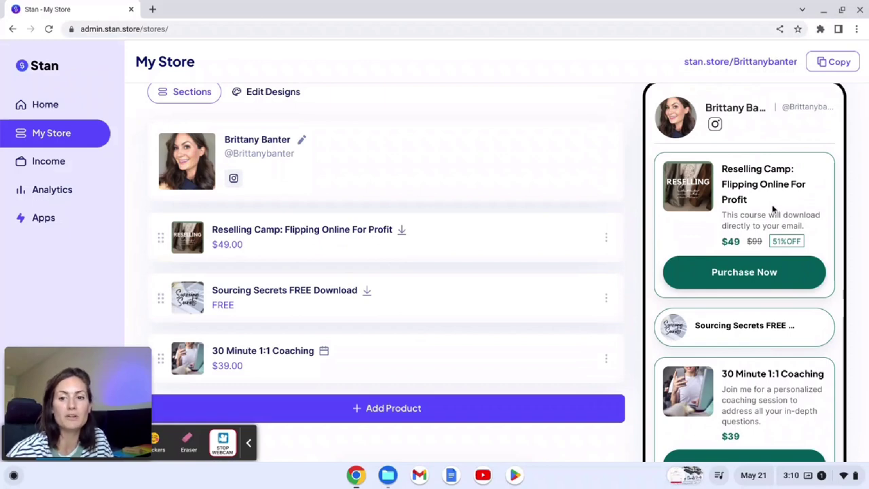
{"action": "scroll", "coordinate": [773, 209], "scroll_direction": "down", "scroll_amount": 1}
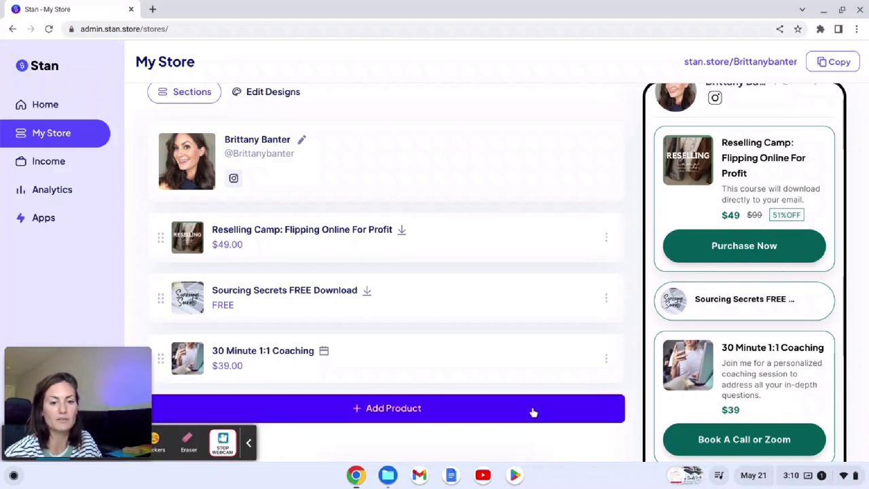
Start adding a new product to the store, choosing the Sell a Digital Download product type.
{"action": "left_click", "coordinate": [424, 421]}
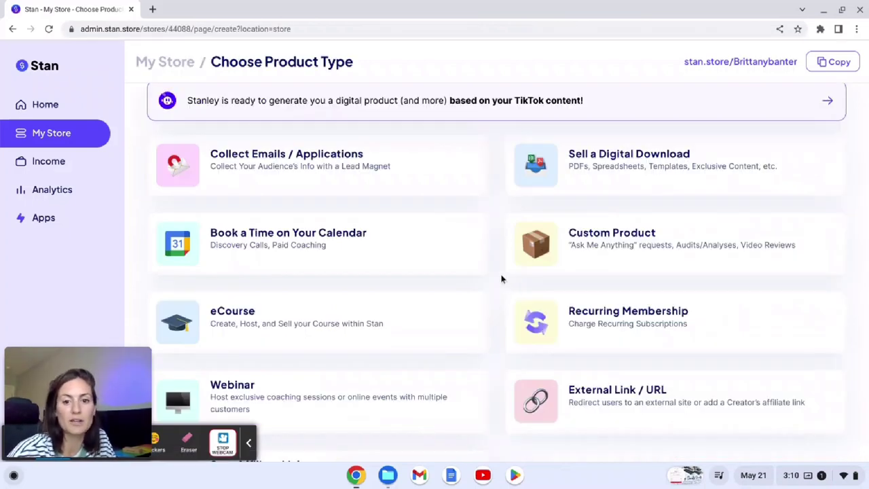
{"action": "scroll", "coordinate": [501, 278], "scroll_direction": "down", "scroll_amount": 2}
{"action": "scroll", "coordinate": [501, 278], "scroll_direction": "up", "scroll_amount": 1}
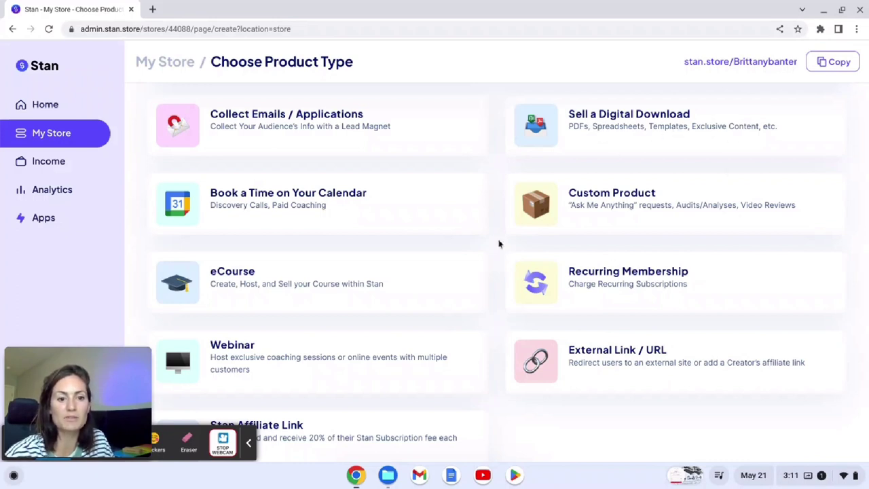
{"action": "scroll", "coordinate": [498, 243], "scroll_direction": "down", "scroll_amount": 1}
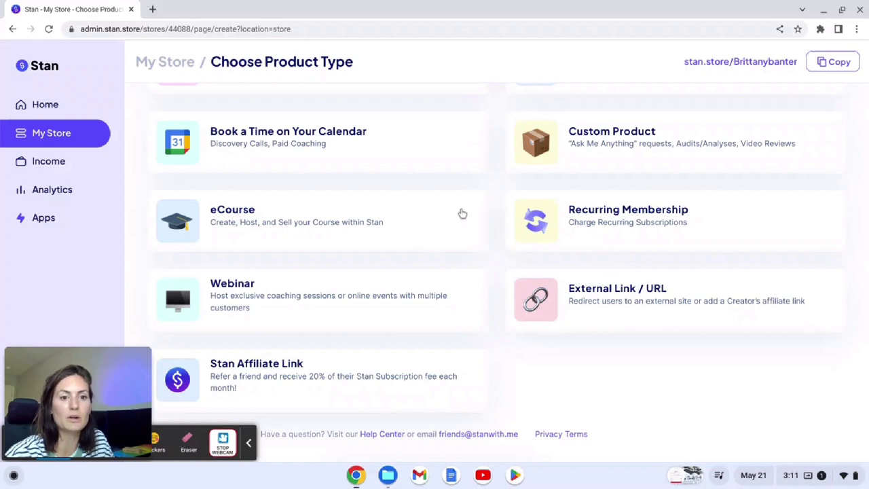
{"action": "scroll", "coordinate": [468, 218], "scroll_direction": "up", "scroll_amount": 1}
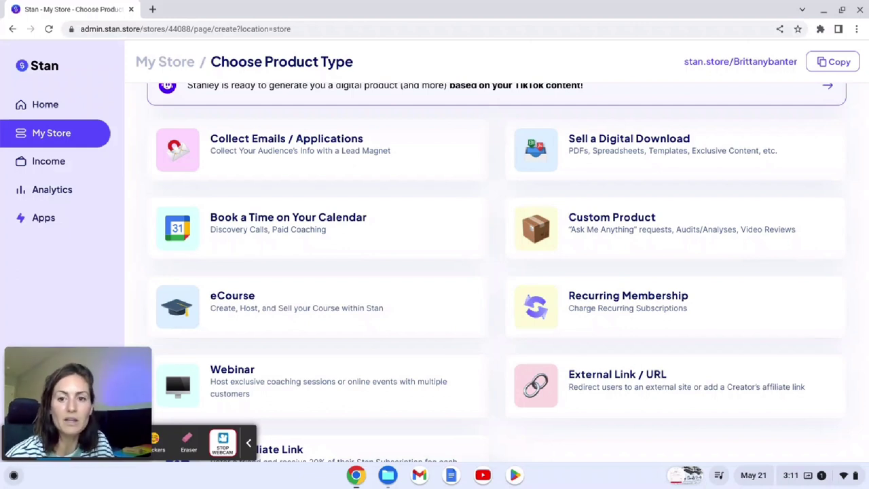
{"action": "left_click", "coordinate": [605, 157]}
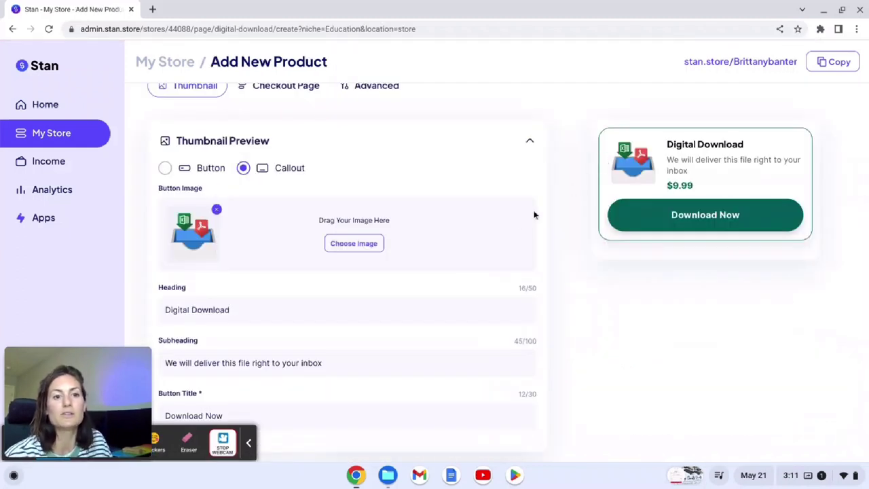
Compare the product thumbnail's Button and Callout styles, ending on Callout.
{"action": "left_click", "coordinate": [165, 169]}
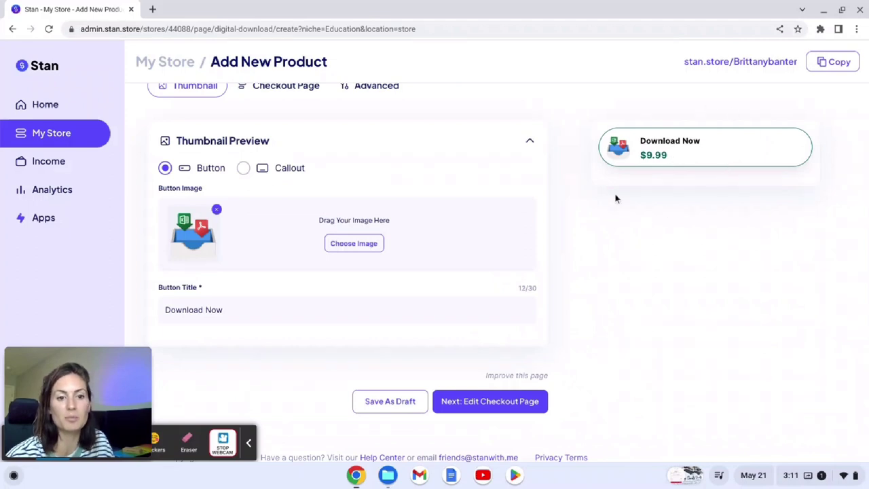
{"action": "left_click", "coordinate": [243, 168]}
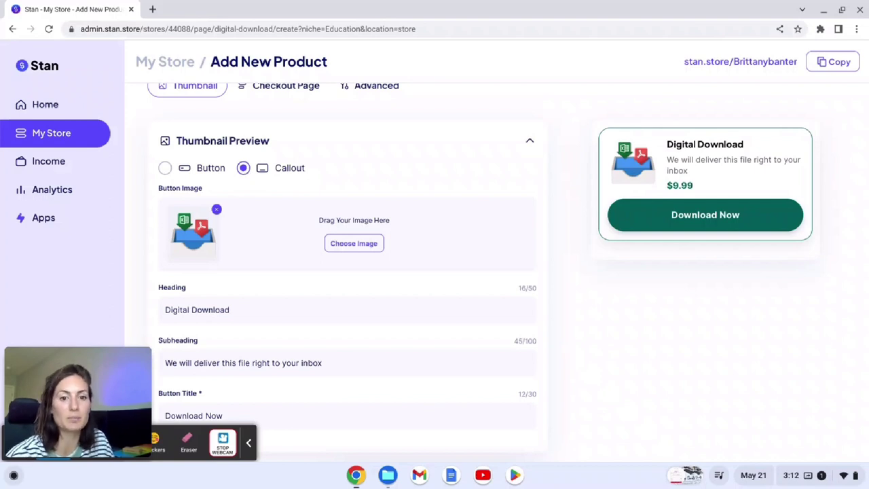
Replace the product thumbnail's heading with "My Course".
{"action": "scroll", "coordinate": [435, 271], "scroll_direction": "down", "scroll_amount": 2}
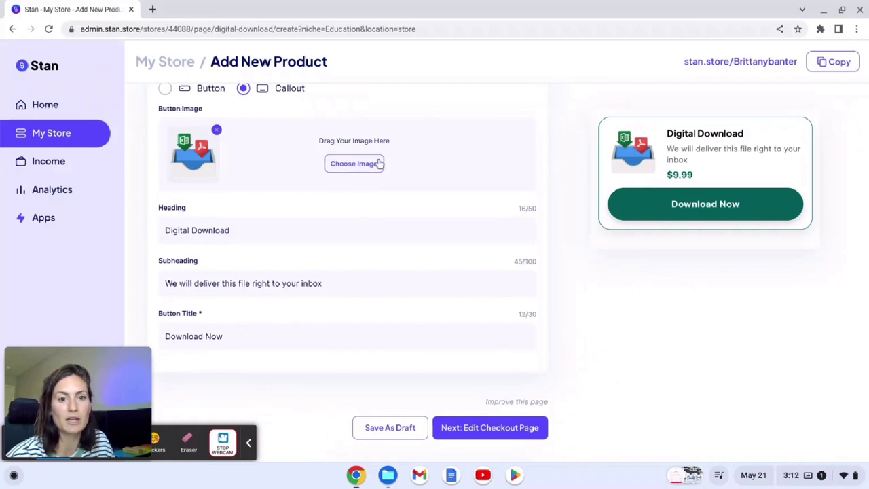
{"action": "triple_click", "coordinate": [331, 224]}
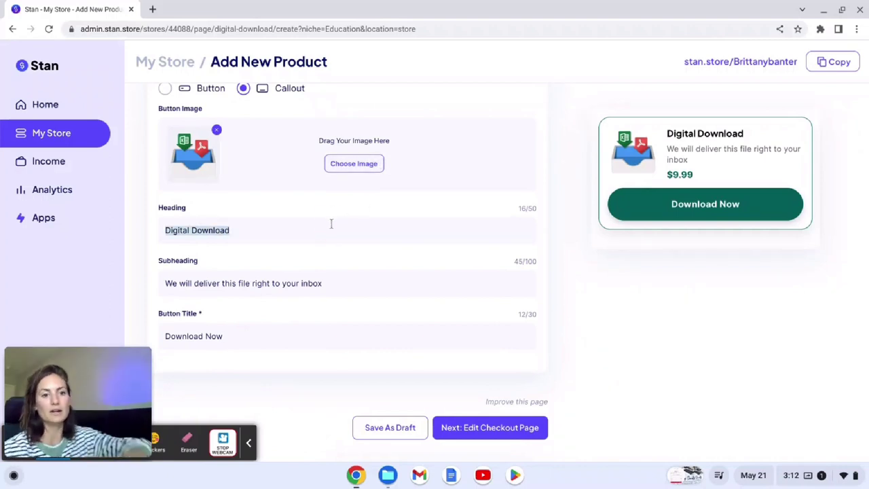
{"action": "type", "text": "My "}
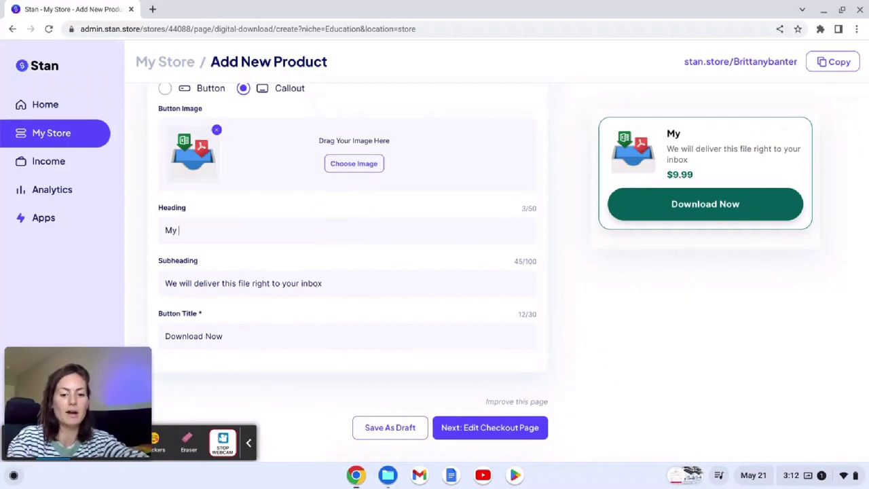
{"action": "type", "text": "Course"}
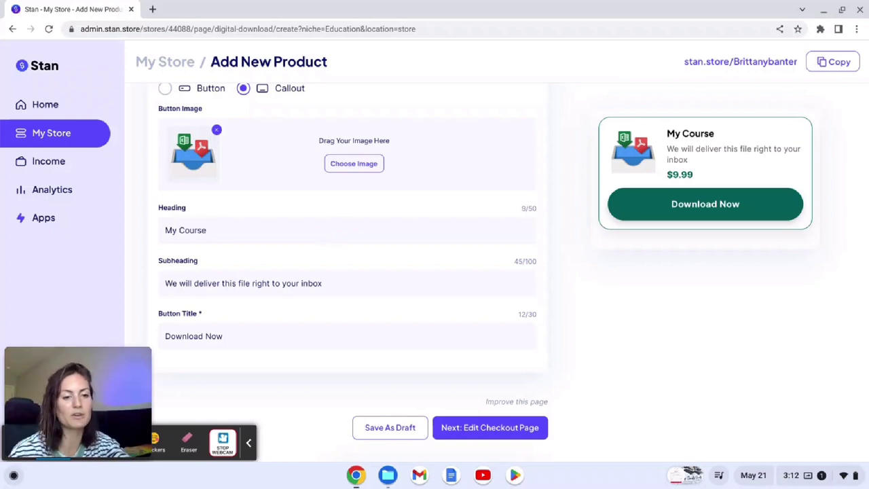
Replace the thumbnail's subheading with "This file will automatically email to you.".
{"action": "left_click", "coordinate": [345, 288]}
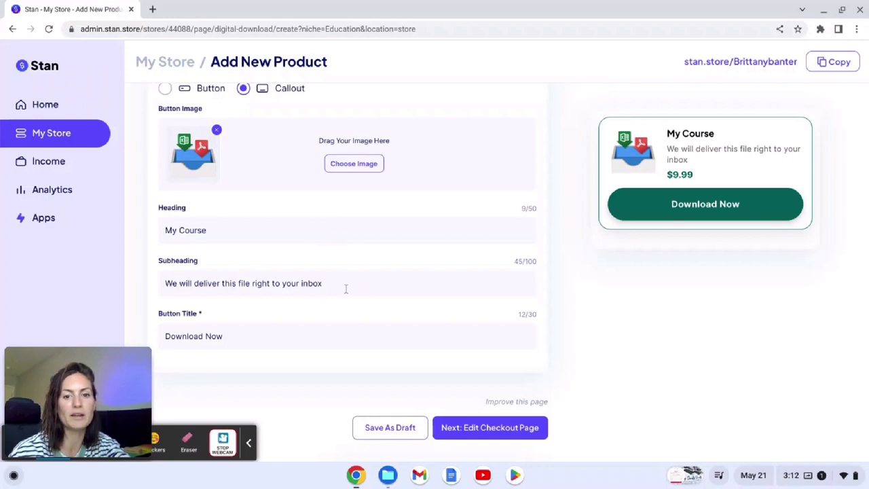
{"action": "triple_click", "coordinate": [346, 289]}
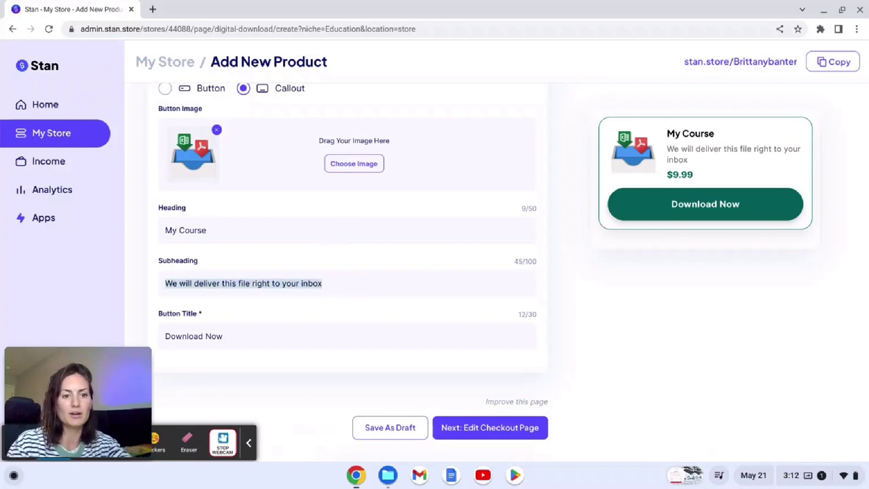
{"action": "type", "text": "T"}
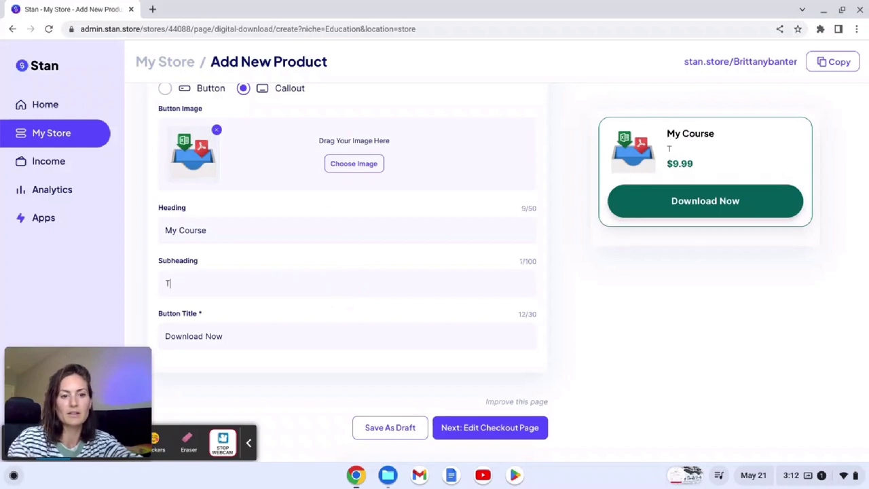
{"action": "type", "text": "his file will automatically email to you"}
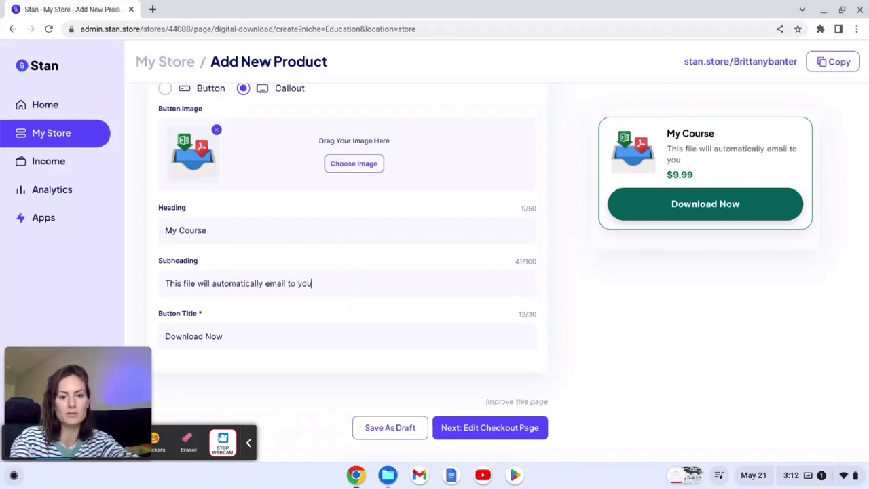
{"action": "type", "text": "/"}
{"action": "key", "text": "BackSpace"}
{"action": "type", "text": "."}
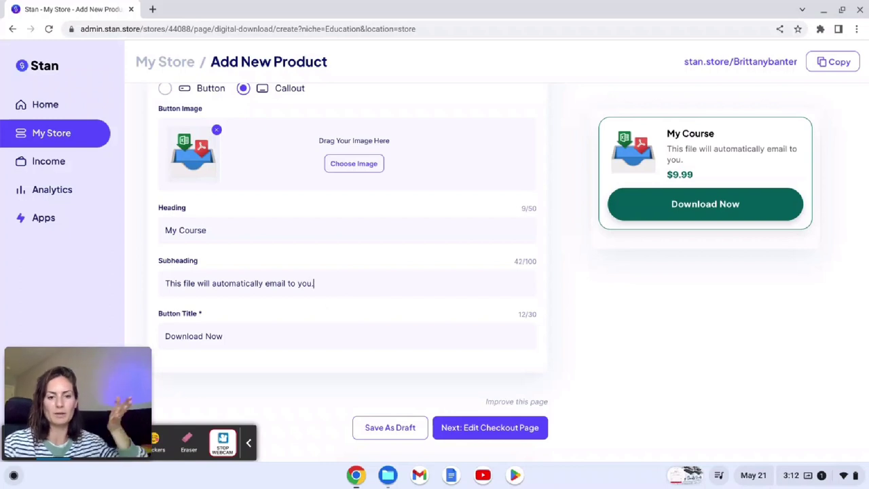
Shorten the thumbnail's button title to "Download".
{"action": "left_click", "coordinate": [254, 338]}
{"action": "key", "text": "ctrl+shift+Left"}
{"action": "key", "text": "ctrl+shift+Left"}
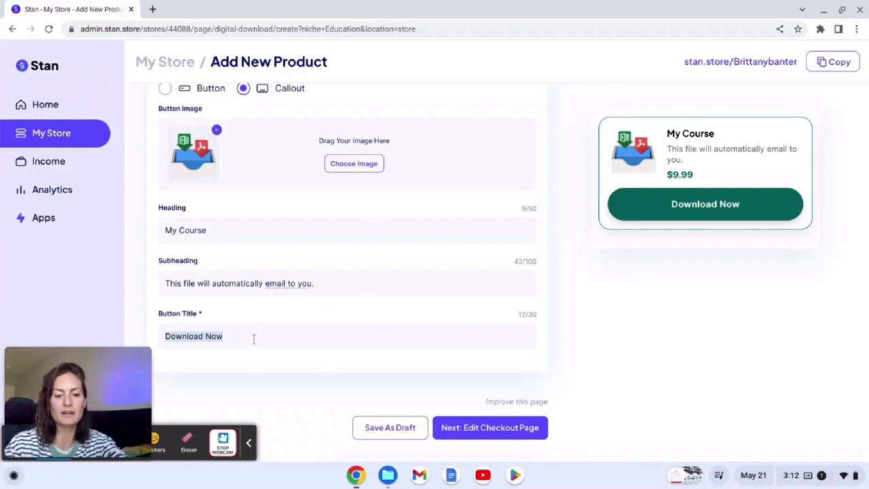
{"action": "key", "text": "Right"}
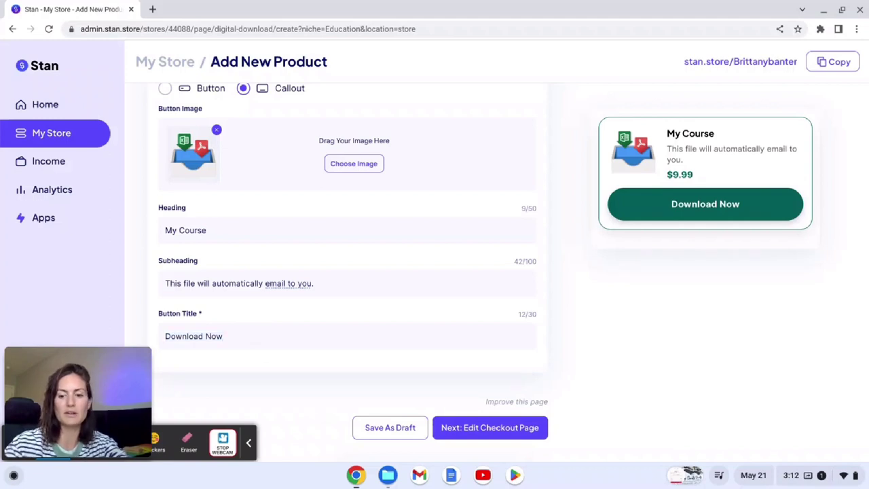
{"action": "key", "text": "BackSpace"}
{"action": "key", "text": "BackSpace"}
{"action": "key", "text": "BackSpace"}
{"action": "key", "text": "BackSpace"}
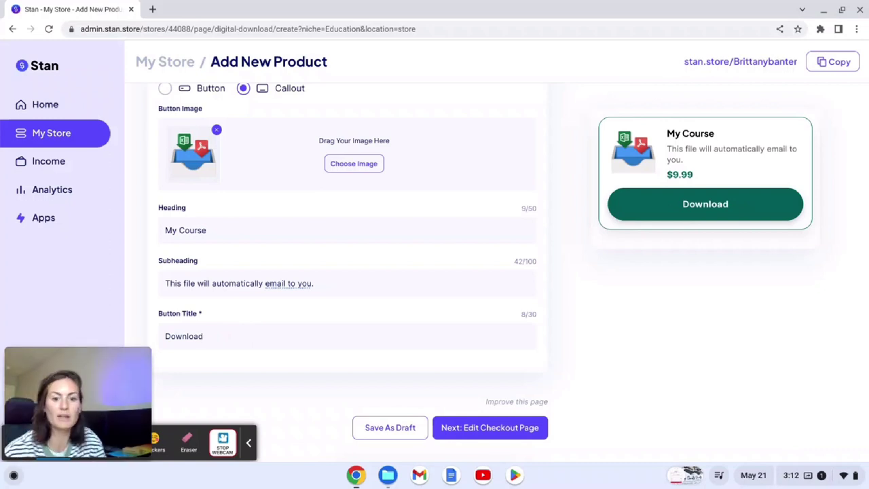
Review the finished thumbnail settings and move on to editing the product's checkout page.
{"action": "scroll", "coordinate": [385, 400], "scroll_direction": "up", "scroll_amount": 2}
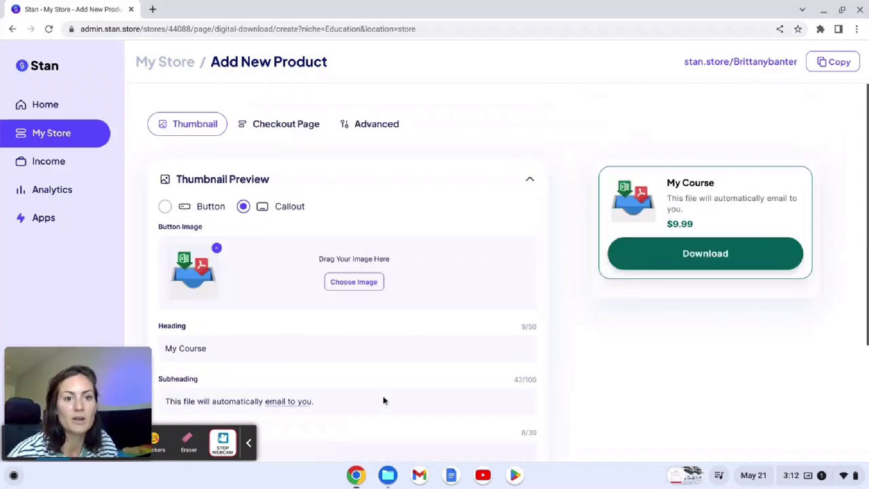
{"action": "scroll", "coordinate": [332, 194], "scroll_direction": "down", "scroll_amount": 3}
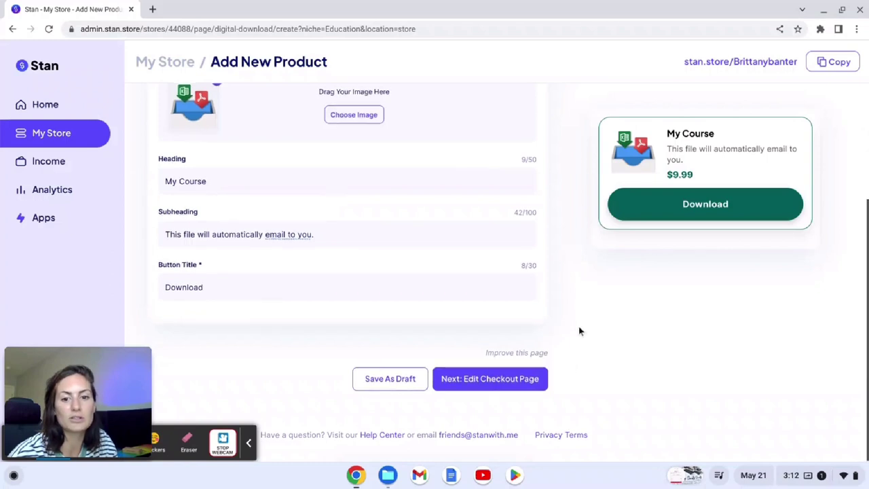
{"action": "left_click", "coordinate": [519, 384]}
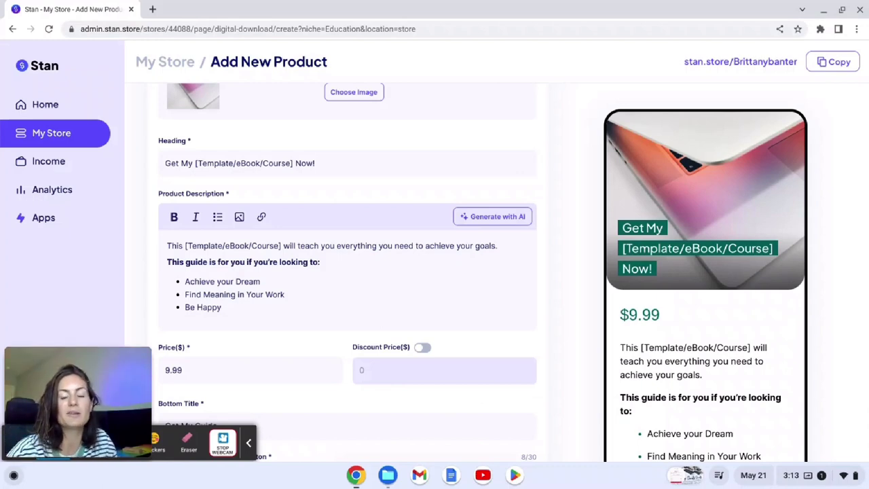
Examine the checkout page's header image, heading, product description and pricing fields alongside the live preview.
{"action": "scroll", "coordinate": [346, 271], "scroll_direction": "up", "scroll_amount": 3}
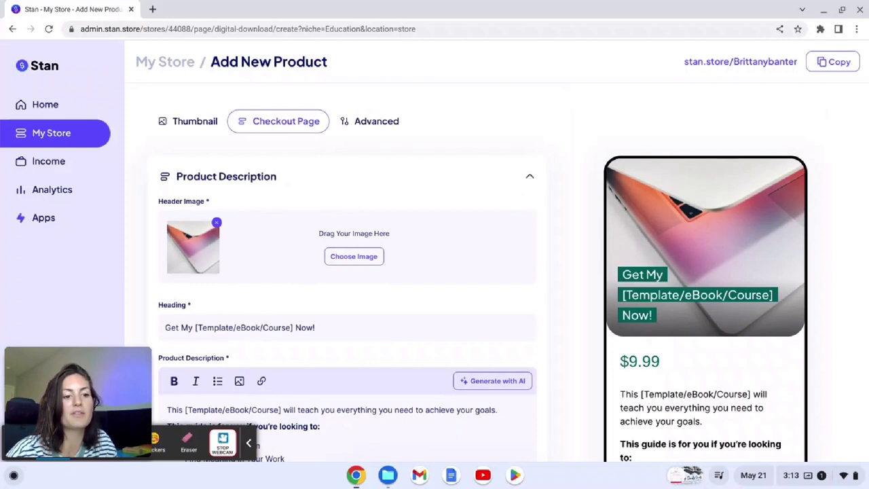
{"action": "scroll", "coordinate": [435, 272], "scroll_direction": "down", "scroll_amount": 1}
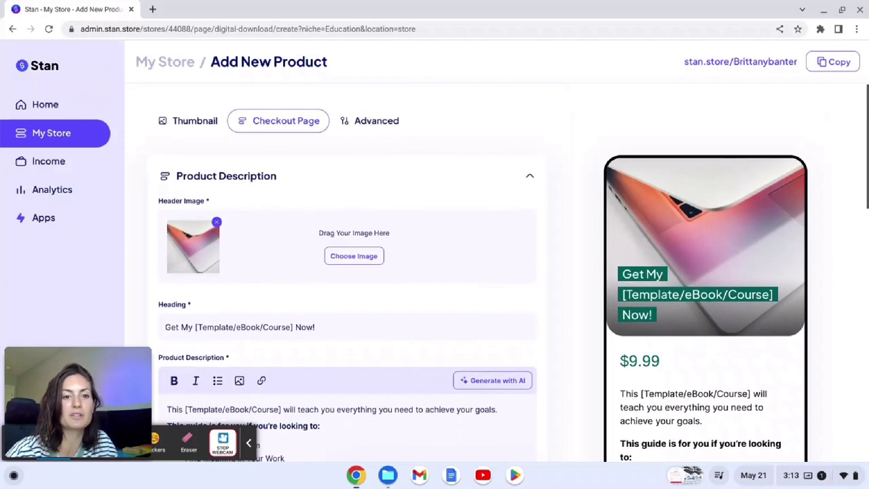
{"action": "scroll", "coordinate": [434, 272], "scroll_direction": "down", "scroll_amount": 1}
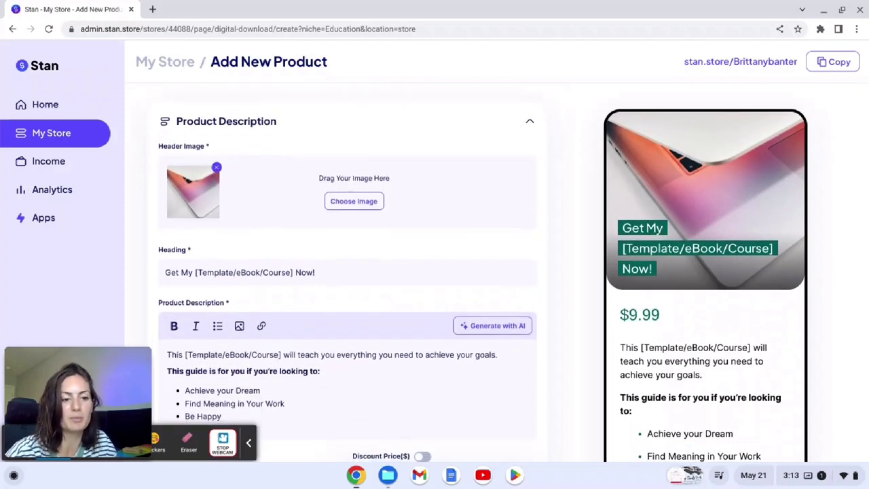
{"action": "scroll", "coordinate": [348, 271], "scroll_direction": "down", "scroll_amount": 1}
{"action": "scroll", "coordinate": [348, 272], "scroll_direction": "down", "scroll_amount": 1}
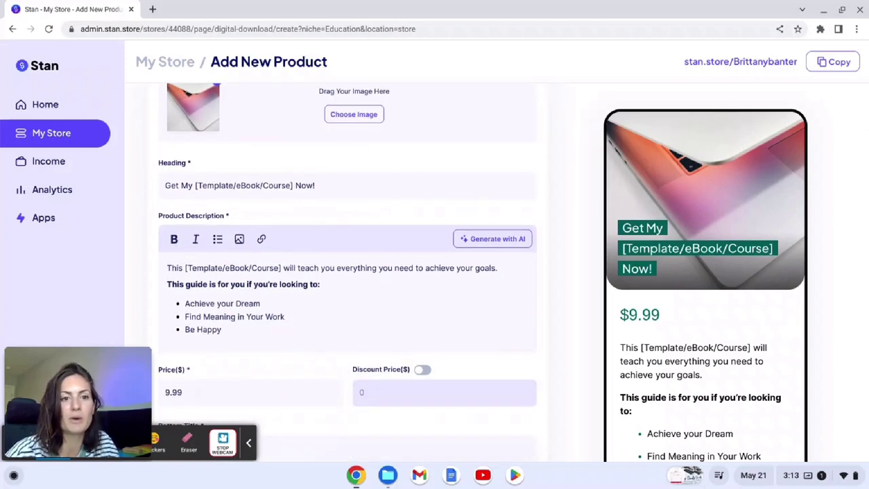
{"action": "scroll", "coordinate": [347, 271], "scroll_direction": "up", "scroll_amount": 1}
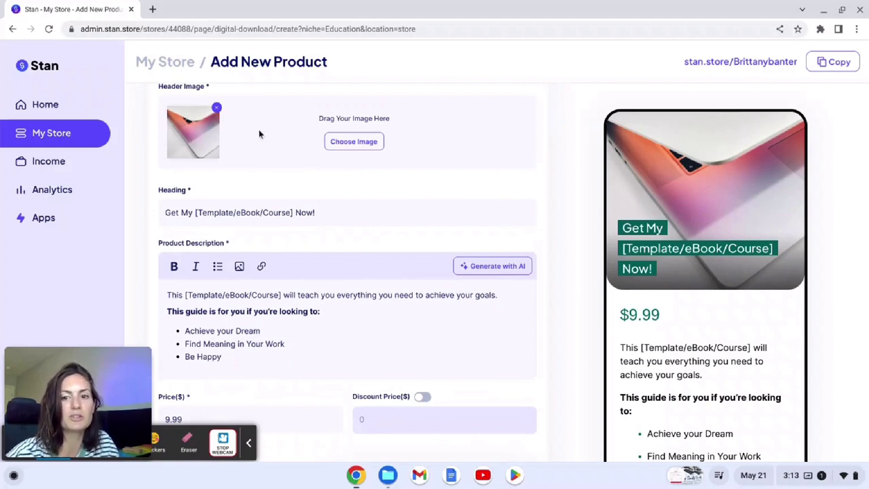
{"action": "scroll", "coordinate": [343, 205], "scroll_direction": "down", "scroll_amount": 5}
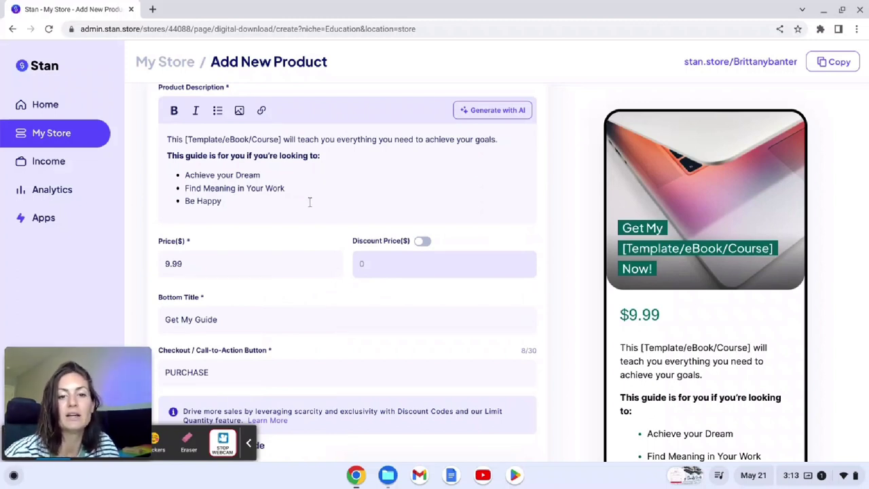
Turn on discount pricing and set the product's regular price to 100.
{"action": "scroll", "coordinate": [310, 202], "scroll_direction": "down", "scroll_amount": 2}
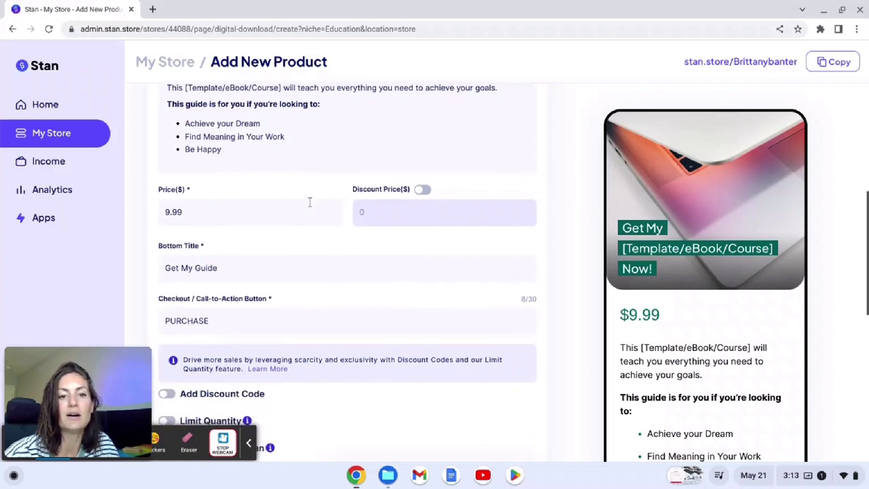
{"action": "left_click", "coordinate": [422, 187]}
{"action": "left_click", "coordinate": [217, 216]}
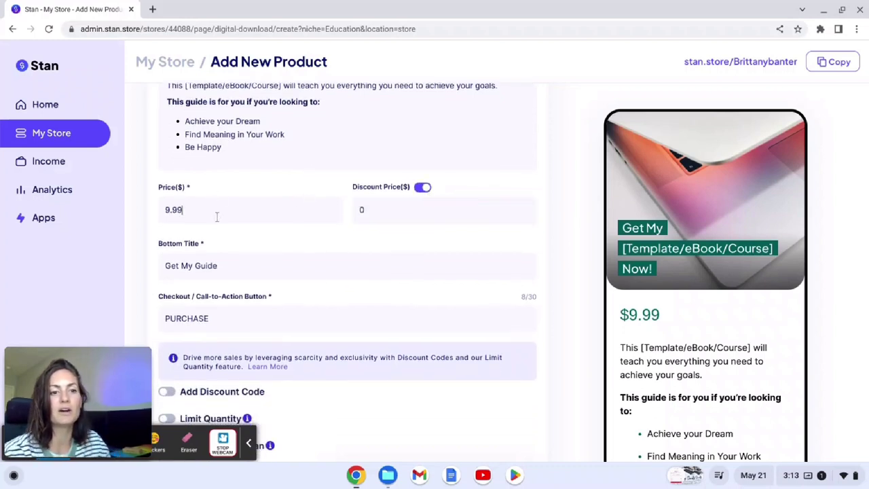
{"action": "key", "text": "BackSpace"}
{"action": "key", "text": "BackSpace"}
{"action": "key", "text": "BackSpace"}
{"action": "key", "text": "BackSpace"}
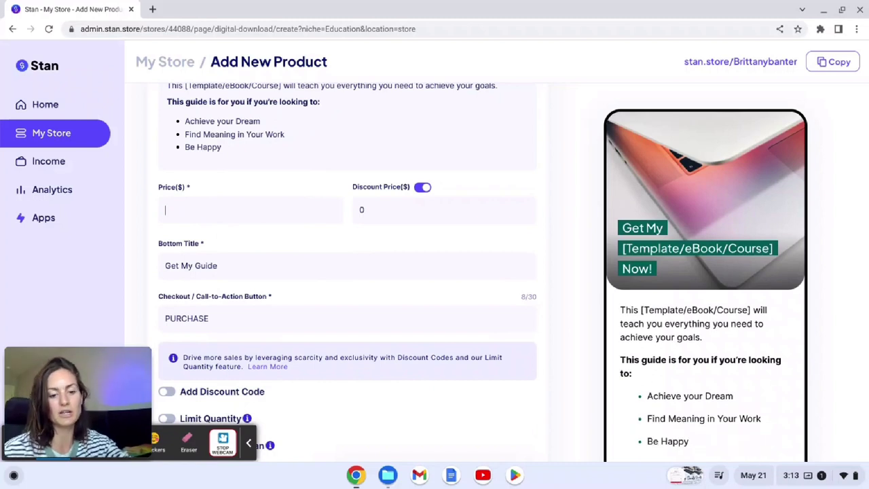
{"action": "type", "text": "1000"}
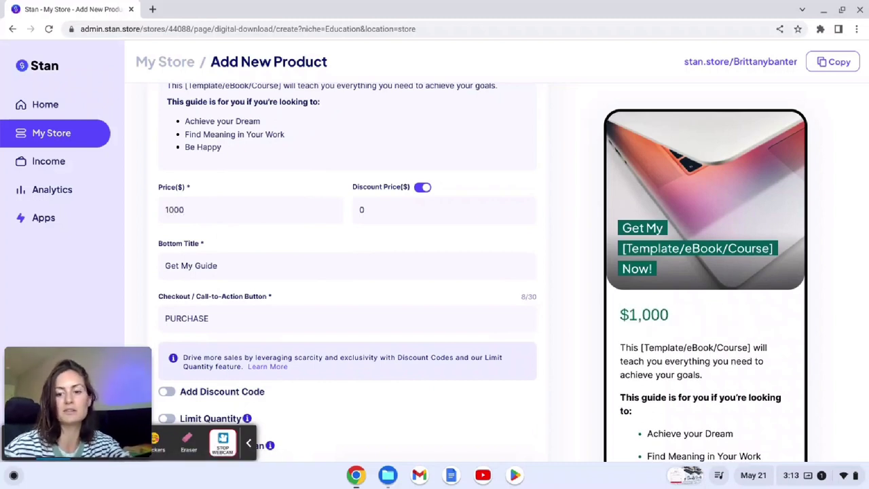
{"action": "key", "text": "BackSpace"}
Set the product's discount price to 49.
{"action": "left_click", "coordinate": [384, 204]}
{"action": "key", "text": "BackSpace"}
{"action": "type", "text": "49"}
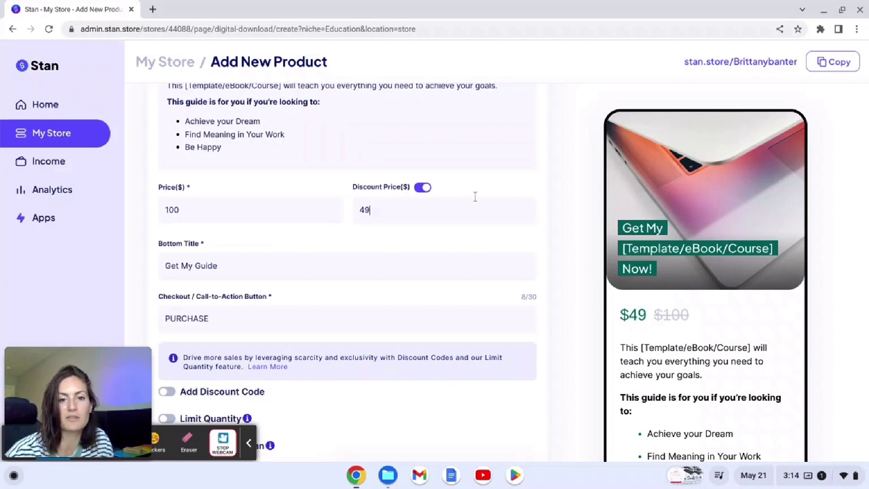
Enable discount codes on the checkout page and add an empty discount code entry.
{"action": "scroll", "coordinate": [475, 196], "scroll_direction": "down", "scroll_amount": 3}
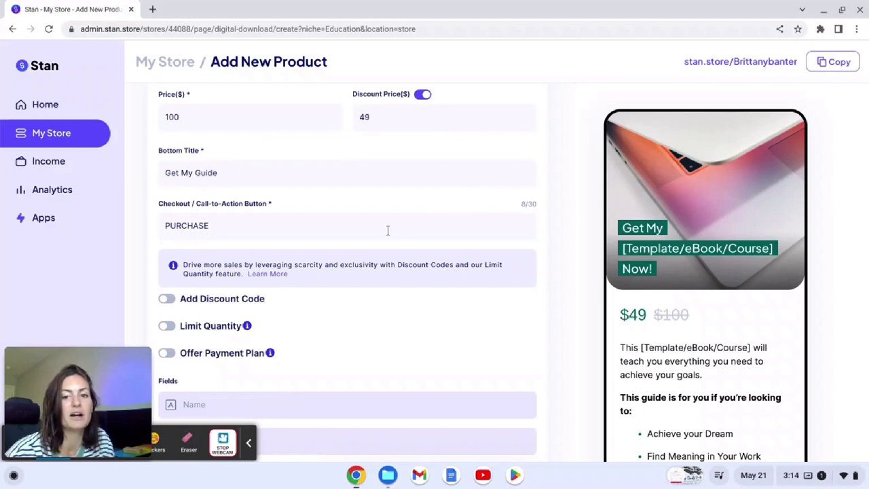
{"action": "left_click", "coordinate": [387, 231]}
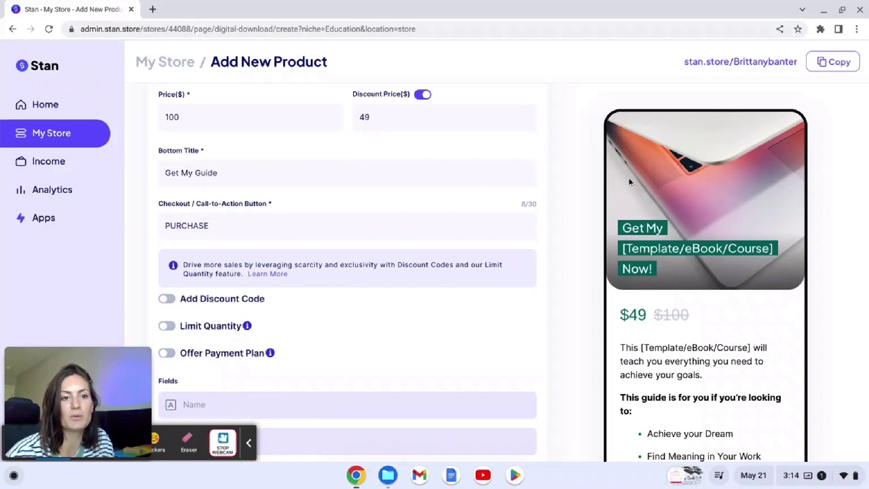
{"action": "scroll", "coordinate": [629, 182], "scroll_direction": "down", "scroll_amount": 5}
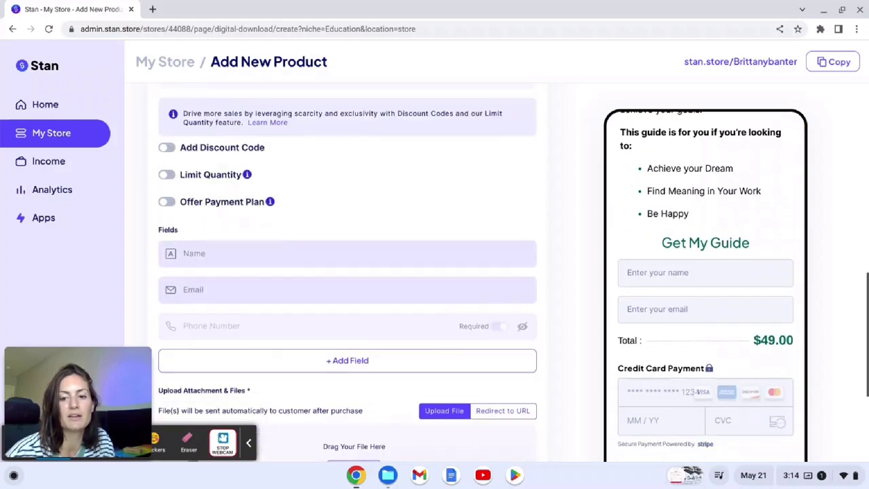
{"action": "scroll", "coordinate": [741, 211], "scroll_direction": "down", "scroll_amount": 3}
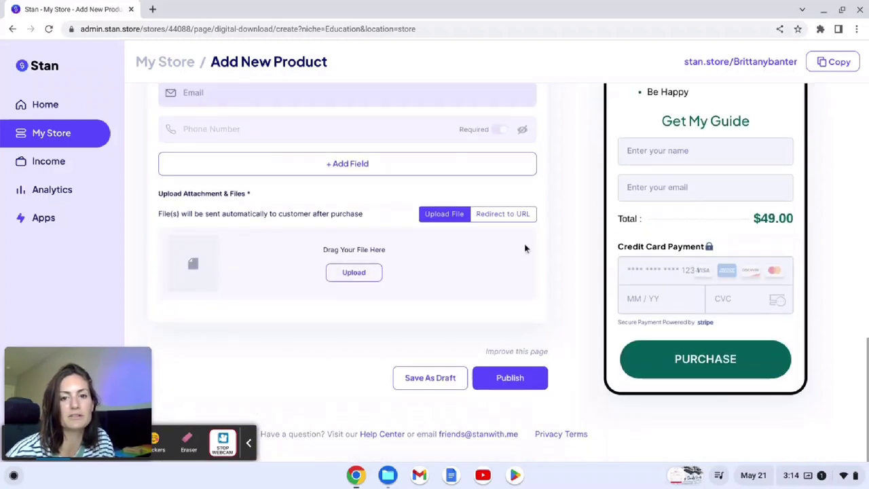
{"action": "scroll", "coordinate": [415, 202], "scroll_direction": "up", "scroll_amount": 3}
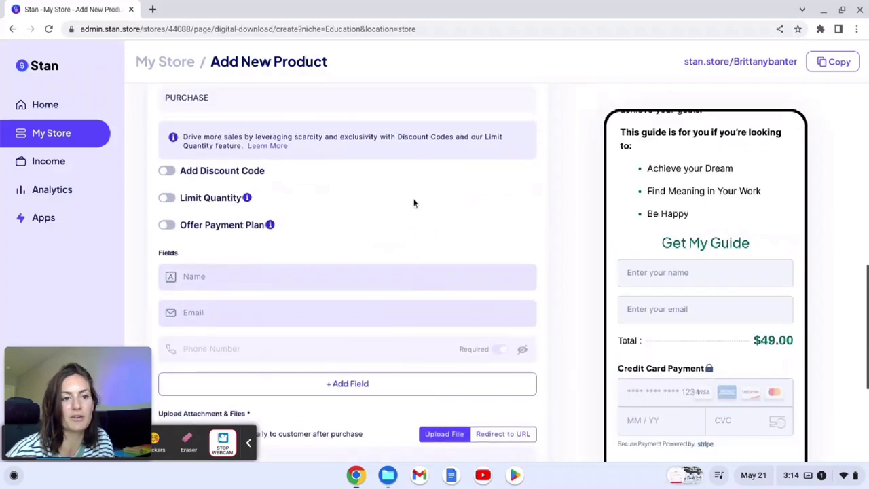
{"action": "left_click", "coordinate": [171, 177]}
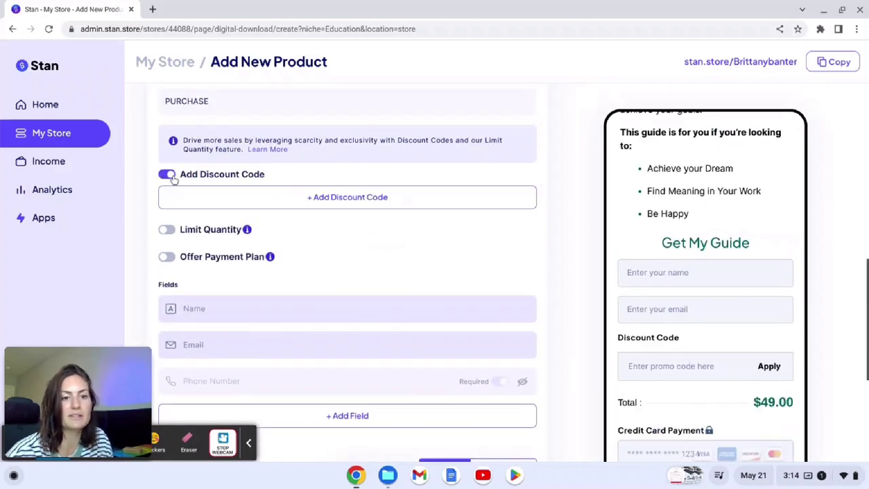
{"action": "left_click", "coordinate": [351, 200]}
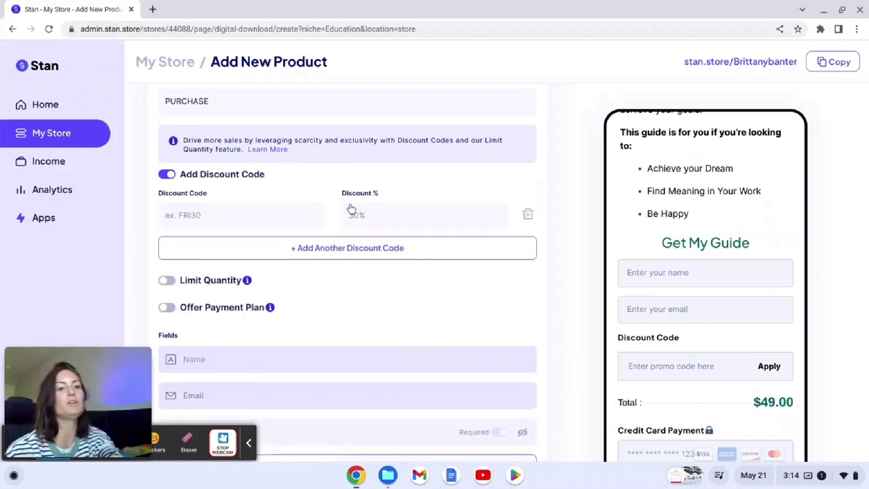
Define the discount code "Instagram" with a 10% discount.
{"action": "left_click", "coordinate": [265, 208]}
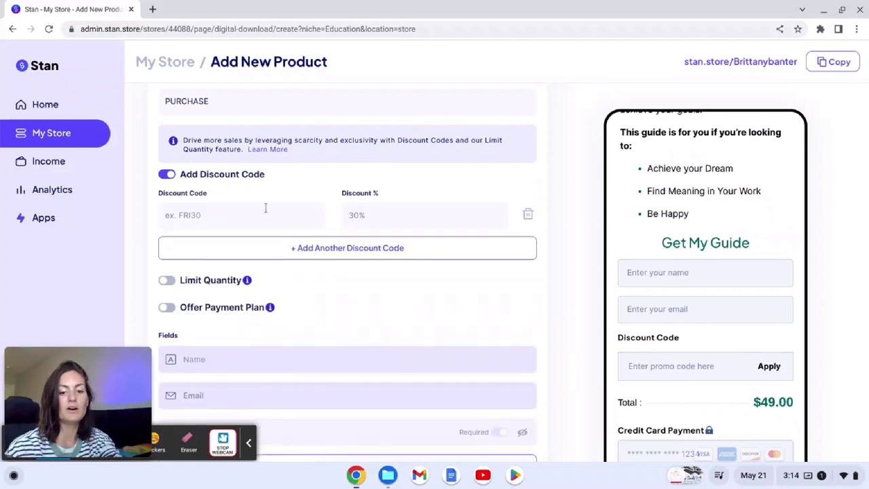
{"action": "type", "text": "Ins"}
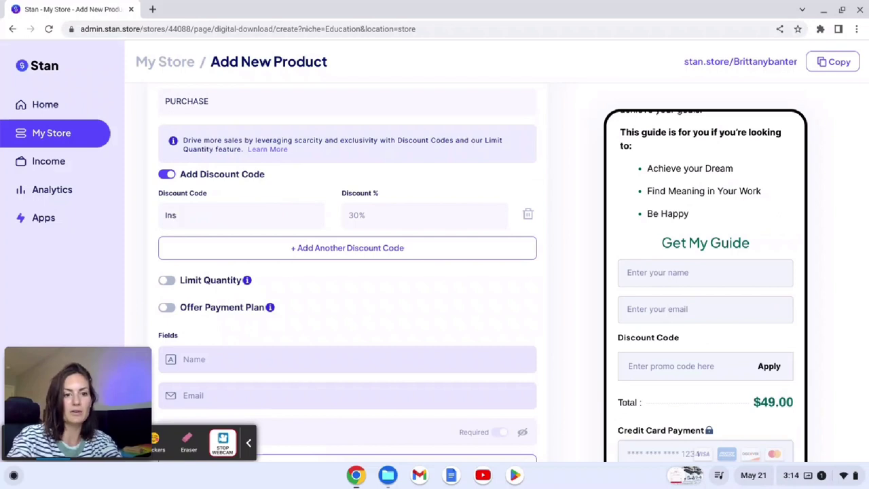
{"action": "type", "text": "ta"}
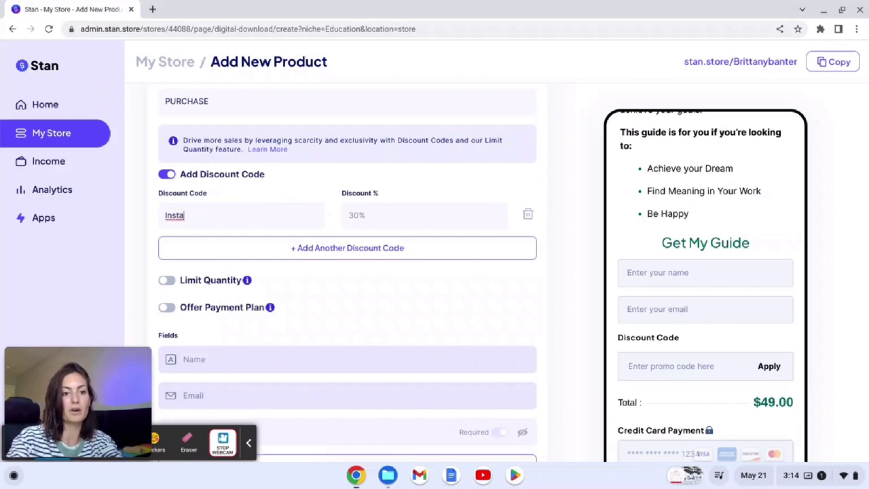
{"action": "type", "text": "gram"}
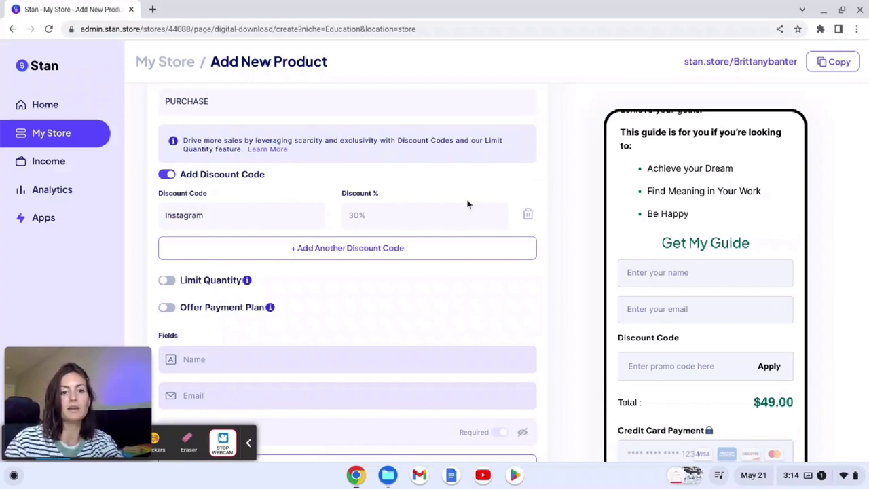
{"action": "left_click", "coordinate": [398, 217]}
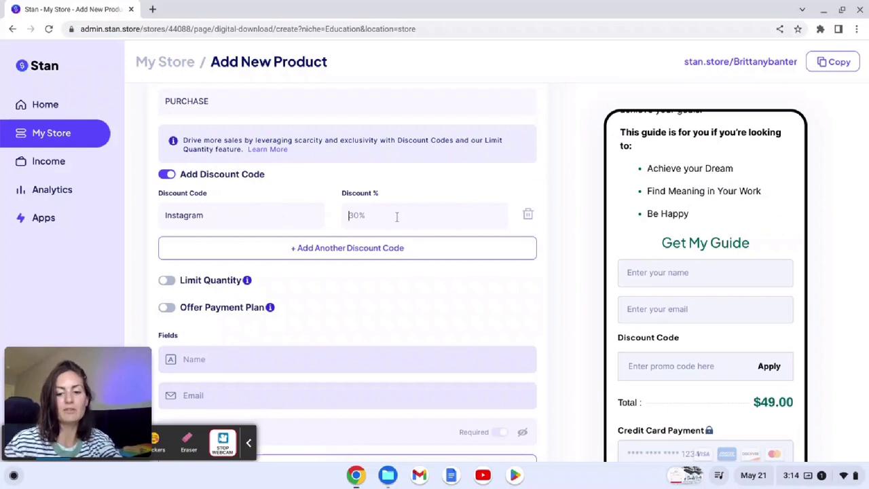
{"action": "type", "text": "10"}
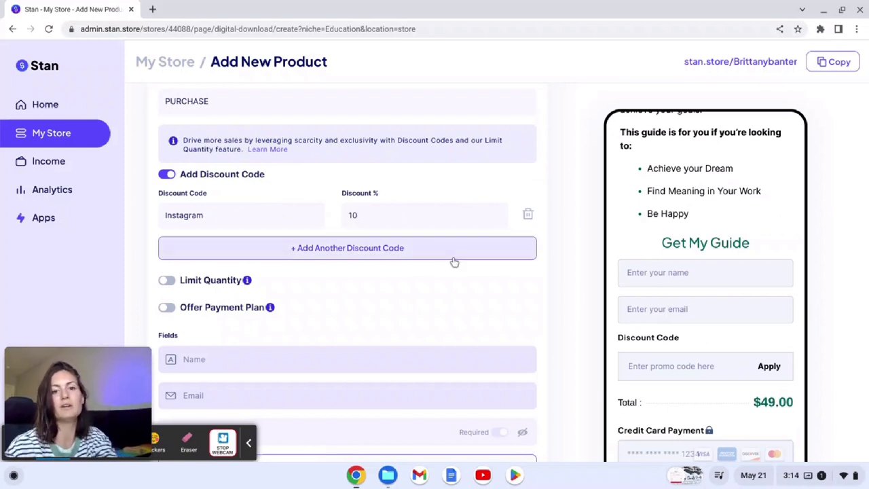
Turn on the quantity limit for the product and set it to 1.
{"action": "left_click", "coordinate": [445, 278]}
{"action": "left_click", "coordinate": [429, 300]}
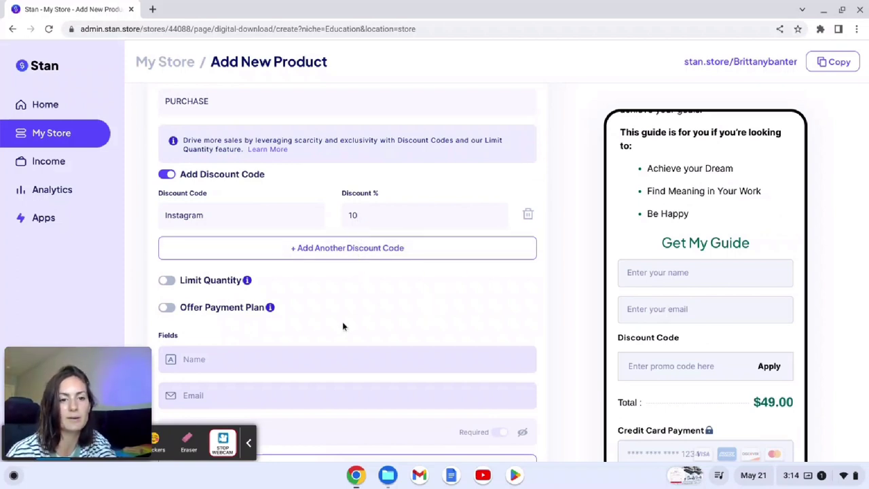
{"action": "left_click", "coordinate": [167, 280]}
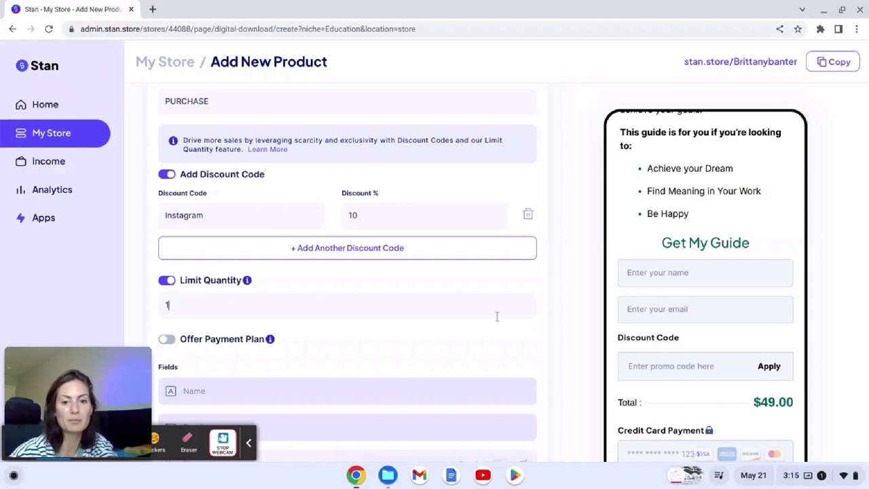
Add a dropdown field below the phone number field in the checkout form.
{"action": "scroll", "coordinate": [429, 356], "scroll_direction": "down", "scroll_amount": 2}
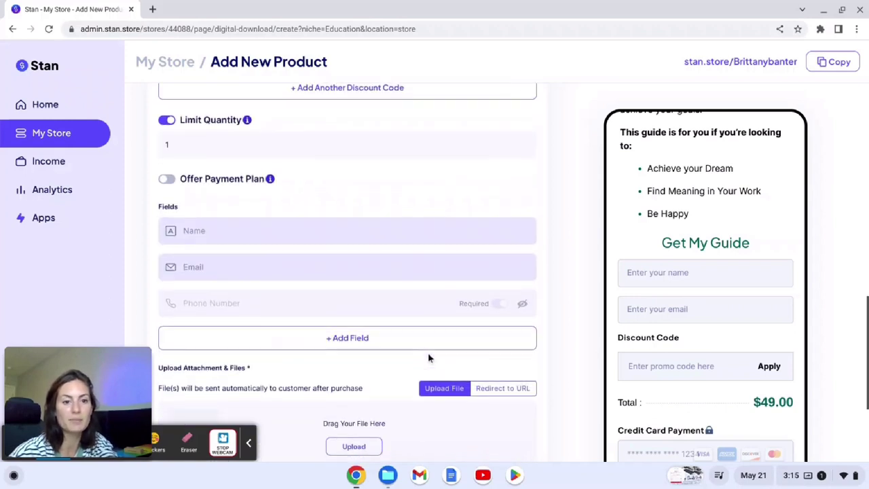
{"action": "left_click", "coordinate": [350, 333]}
{"action": "scroll", "coordinate": [351, 337], "scroll_direction": "down", "scroll_amount": 2}
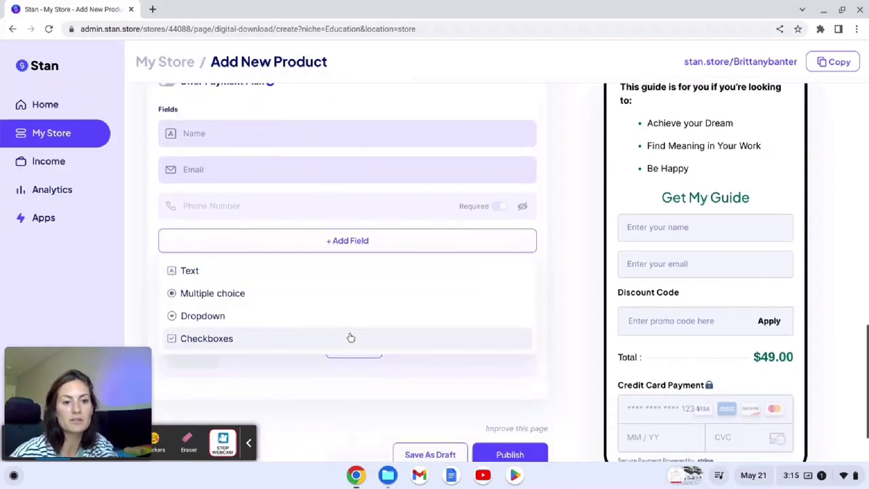
{"action": "left_click", "coordinate": [332, 322]}
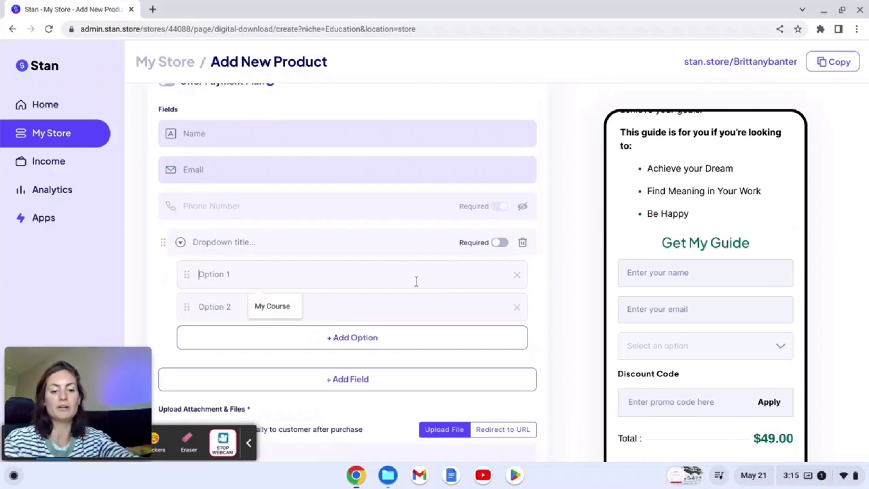
Fill in the checkout dropdown's two options as "Zoom" and "Phone Call".
{"action": "type", "text": "Zoom"}
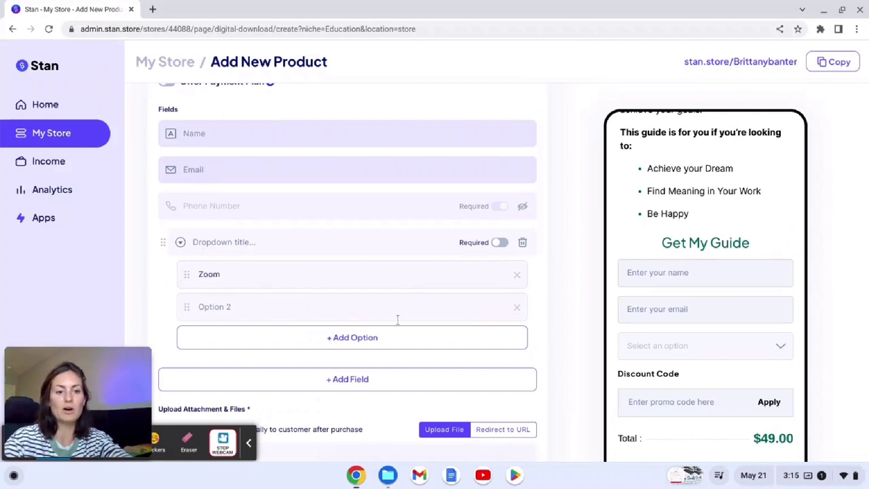
{"action": "left_click", "coordinate": [369, 309]}
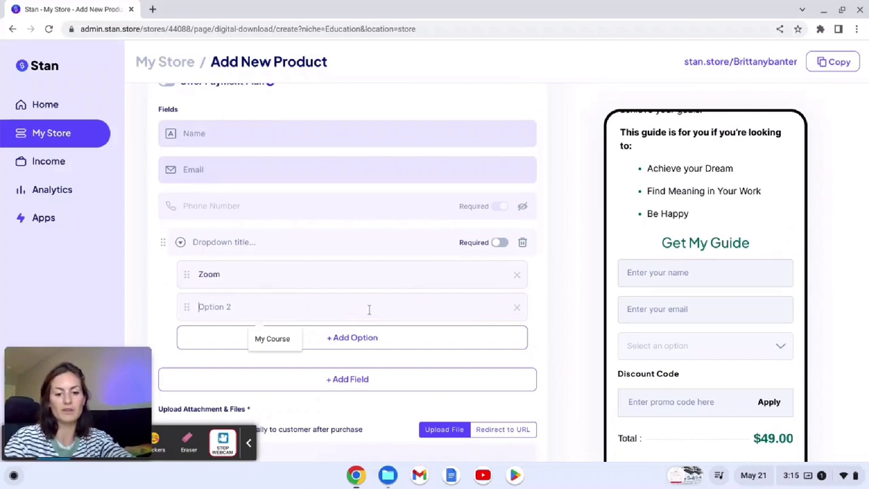
{"action": "type", "text": "Phone"}
{"action": "key", "text": "BackSpace"}
{"action": "key", "text": "BackSpace"}
{"action": "key", "text": "BackSpace"}
{"action": "key", "text": "BackSpace"}
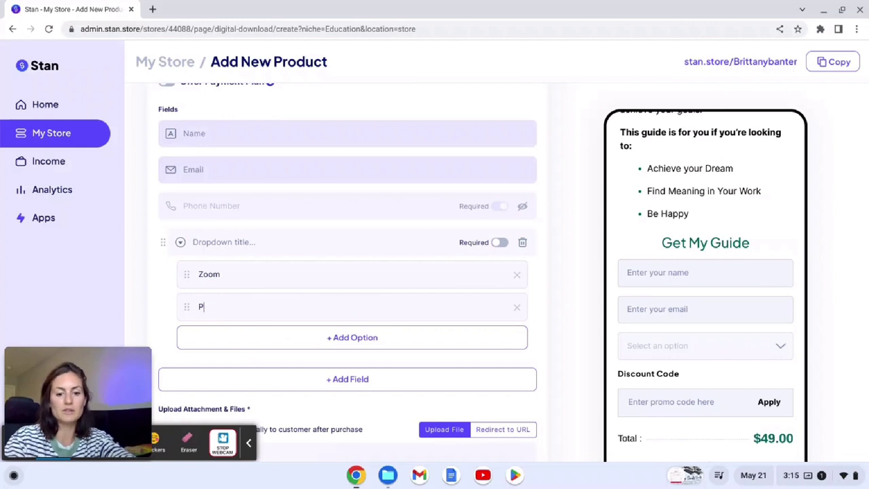
{"action": "type", "text": "hone Call"}
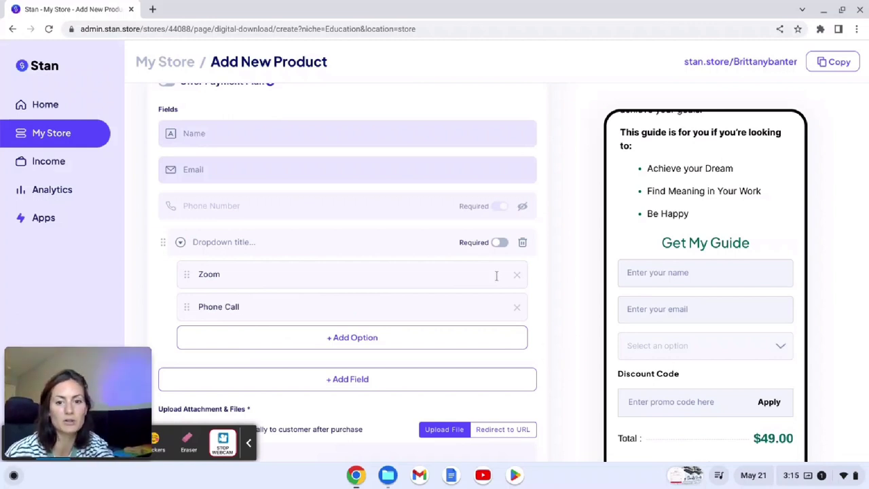
Enable the order bump in the new product's advanced settings.
{"action": "scroll", "coordinate": [496, 275], "scroll_direction": "down", "scroll_amount": 5}
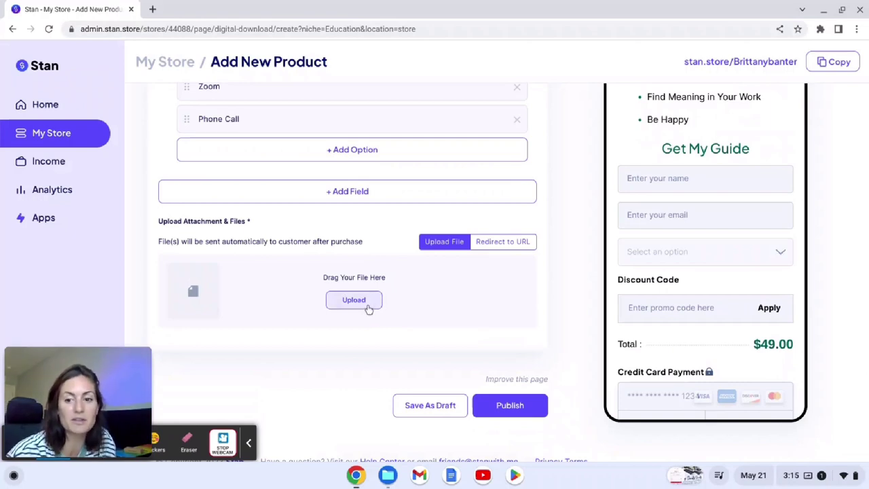
{"action": "scroll", "coordinate": [435, 304], "scroll_direction": "up", "scroll_amount": 9}
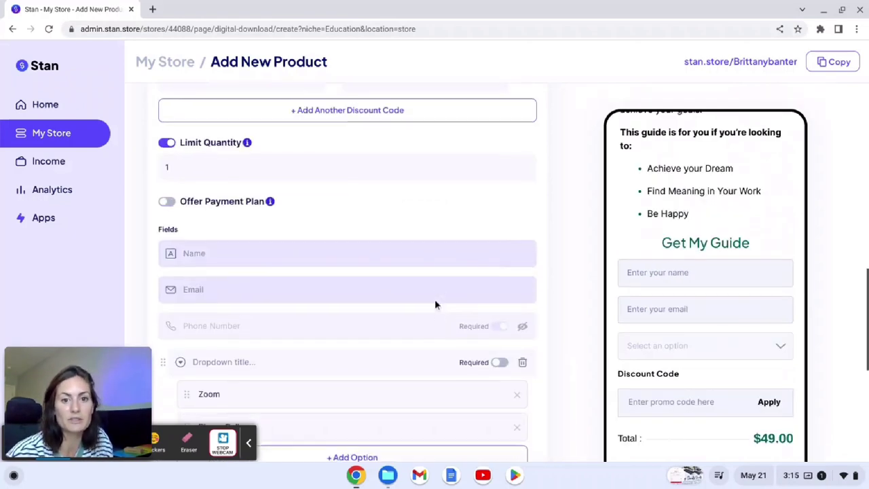
{"action": "scroll", "coordinate": [436, 303], "scroll_direction": "up", "scroll_amount": 5}
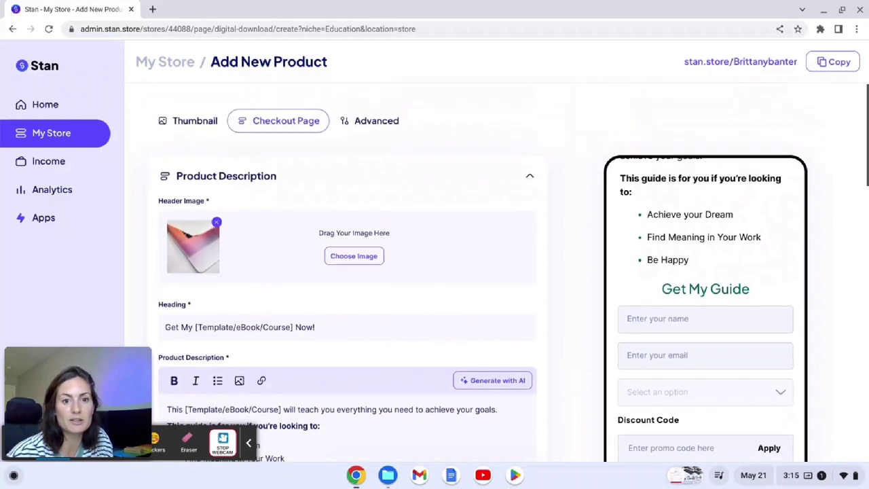
{"action": "left_click", "coordinate": [375, 123]}
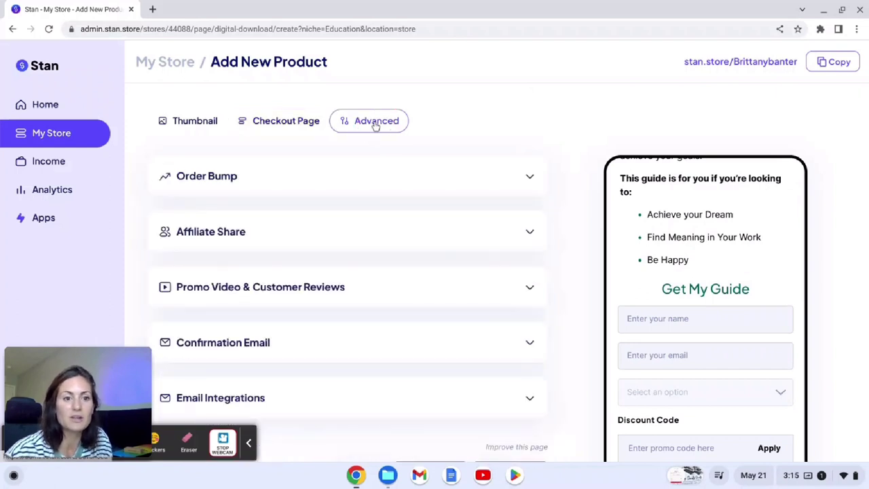
{"action": "left_click", "coordinate": [327, 182]}
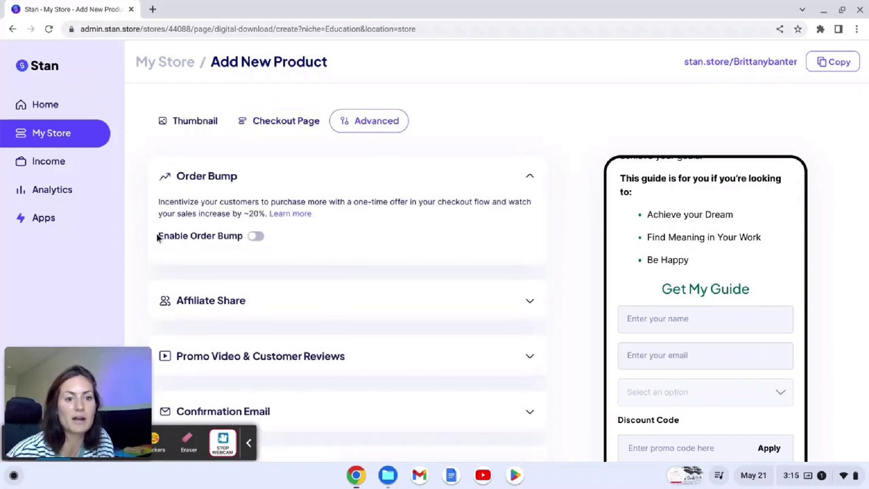
{"action": "left_click", "coordinate": [256, 237]}
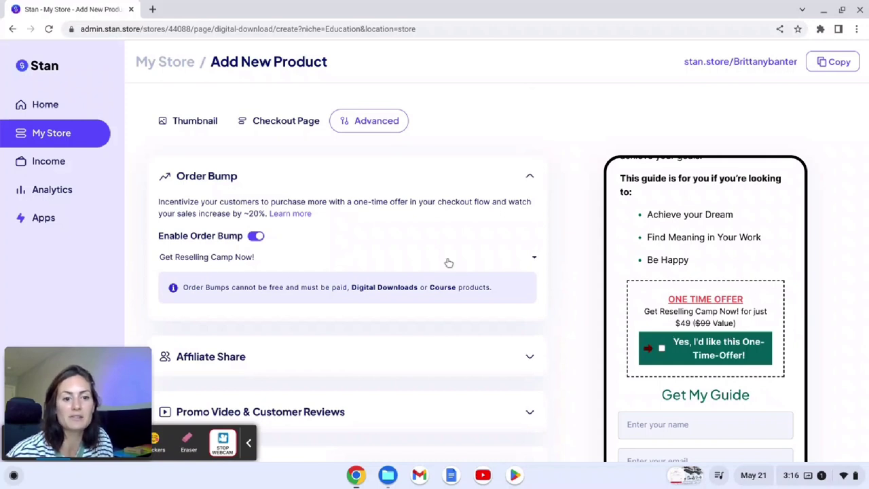
Expand the Affiliate Share and Promo Video & Customer Reviews sections and examine the options they offer.
{"action": "scroll", "coordinate": [448, 262], "scroll_direction": "down", "scroll_amount": 2}
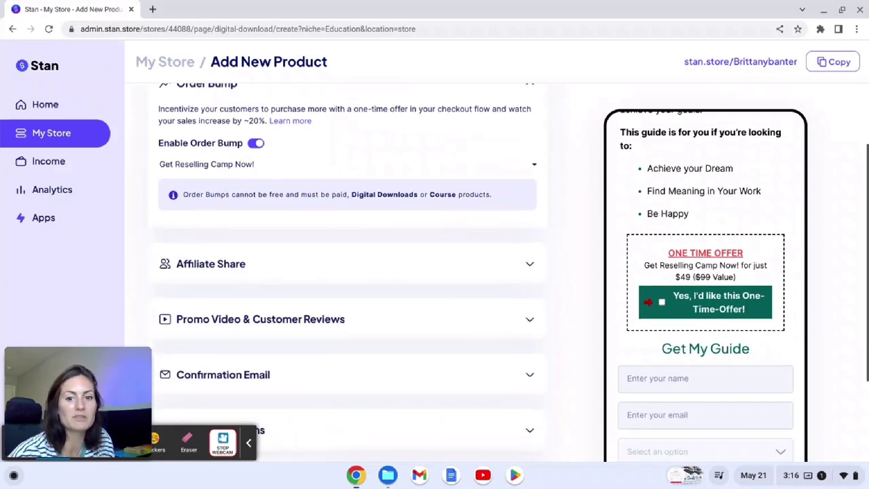
{"action": "left_click", "coordinate": [448, 263]}
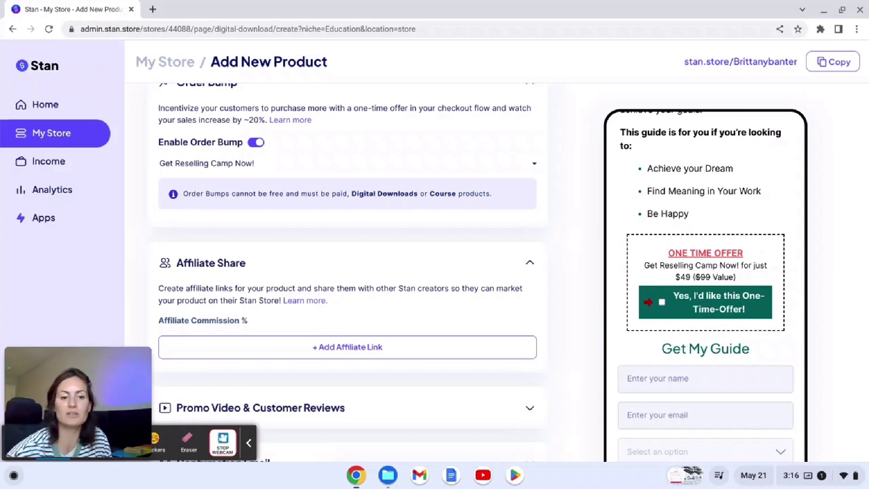
{"action": "scroll", "coordinate": [346, 271], "scroll_direction": "down", "scroll_amount": 3}
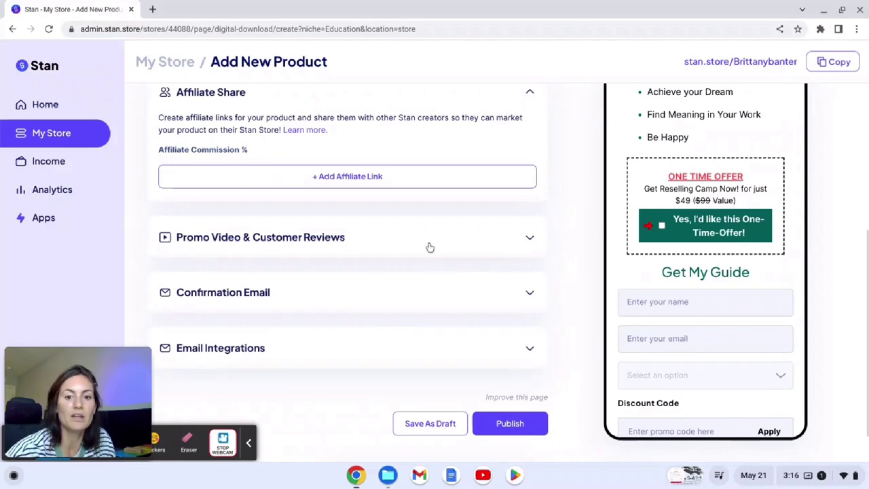
{"action": "left_click", "coordinate": [429, 248]}
{"action": "scroll", "coordinate": [429, 247], "scroll_direction": "down", "scroll_amount": 2}
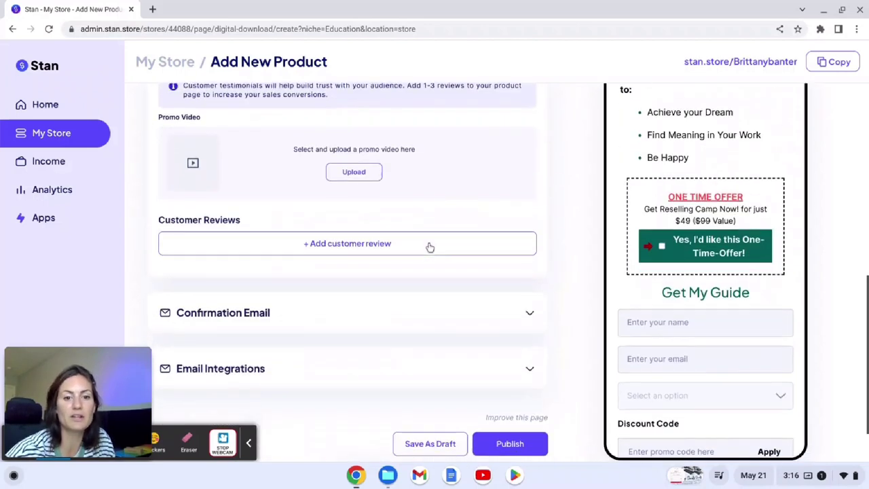
{"action": "scroll", "coordinate": [407, 306], "scroll_direction": "down", "scroll_amount": 1}
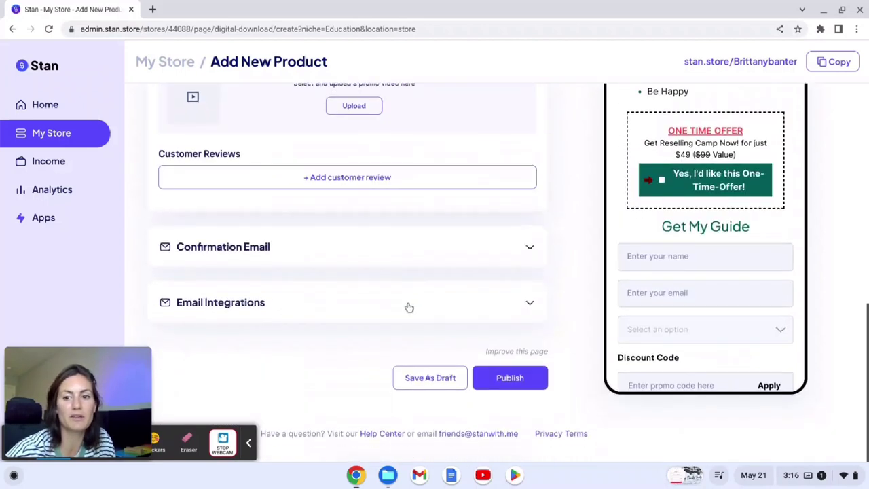
Examine the confirmation email's subject and body, and the Mailchimp option under Email Integrations.
{"action": "left_click", "coordinate": [406, 253]}
{"action": "scroll", "coordinate": [406, 253], "scroll_direction": "down", "scroll_amount": 1}
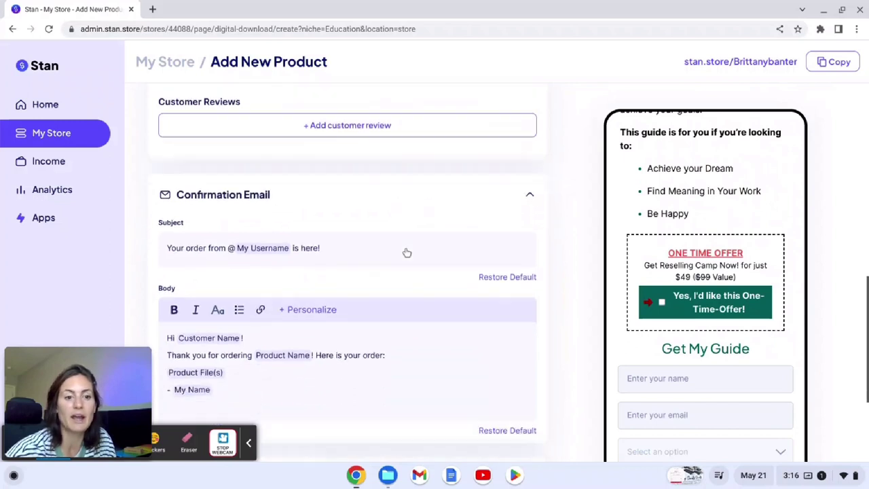
{"action": "scroll", "coordinate": [406, 252], "scroll_direction": "down", "scroll_amount": 2}
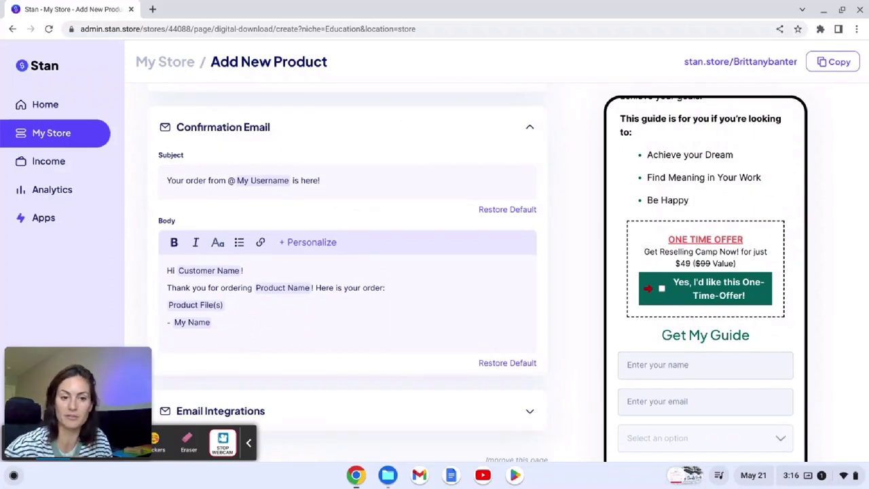
{"action": "scroll", "coordinate": [509, 272], "scroll_direction": "down", "scroll_amount": 1}
{"action": "scroll", "coordinate": [270, 246], "scroll_direction": "down", "scroll_amount": 1}
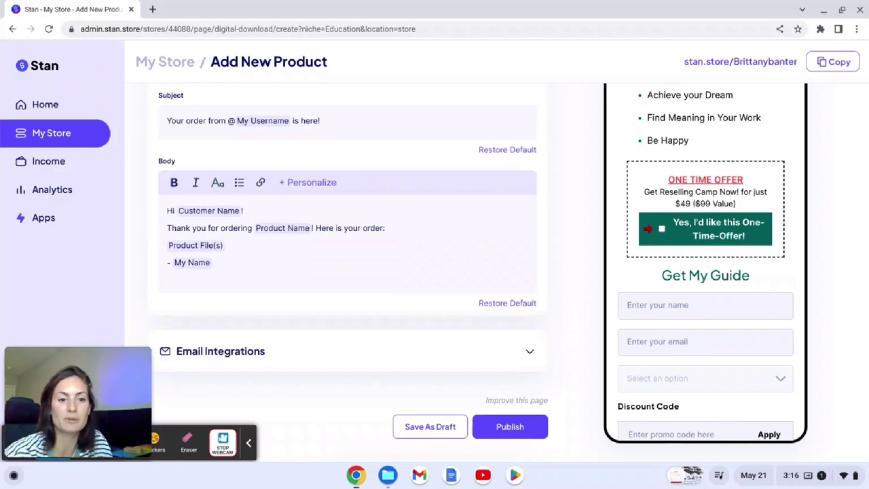
{"action": "scroll", "coordinate": [434, 258], "scroll_direction": "down", "scroll_amount": 2}
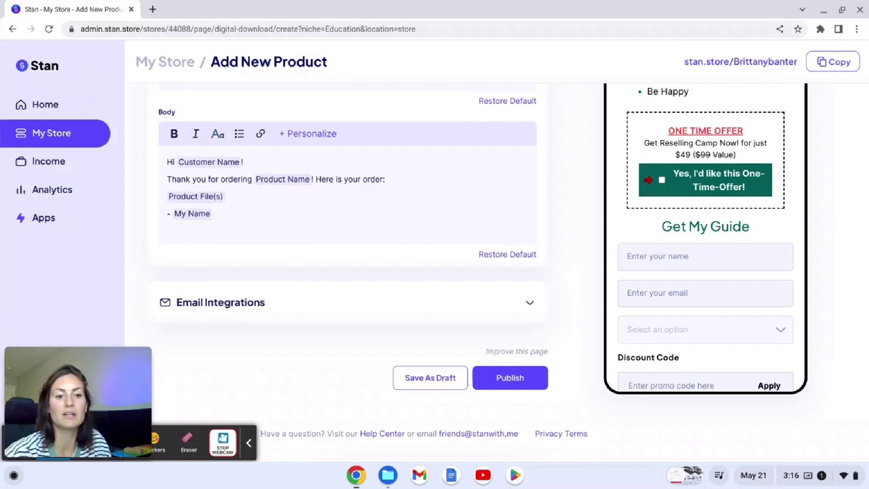
{"action": "left_click", "coordinate": [328, 303]}
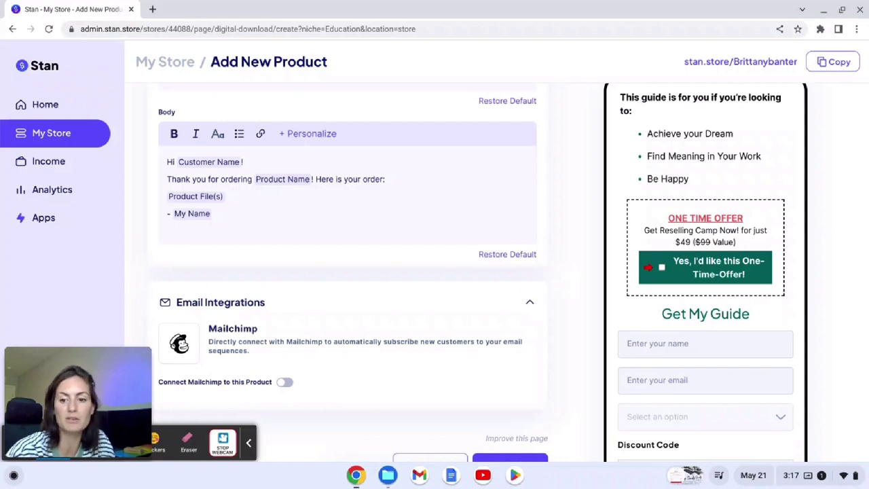
Review the product's checkout page preview from the header image down to the payment fields.
{"action": "scroll", "coordinate": [347, 272], "scroll_direction": "up", "scroll_amount": 10}
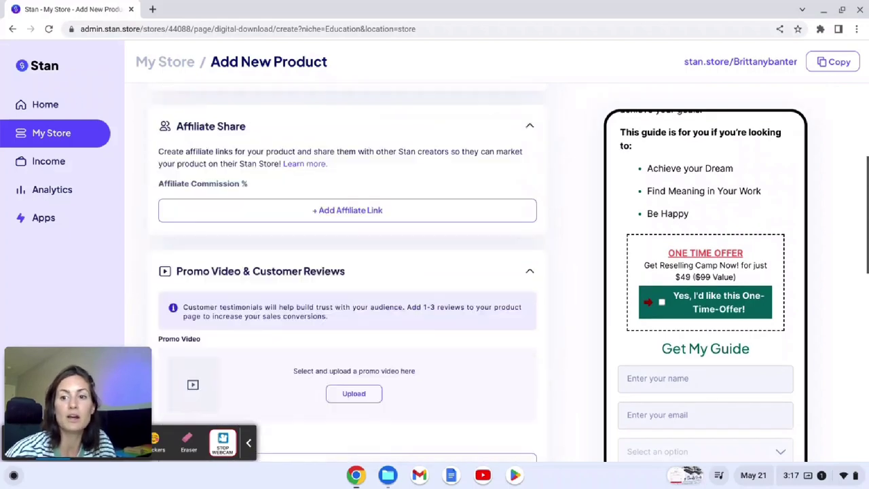
{"action": "scroll", "coordinate": [437, 279], "scroll_direction": "up", "scroll_amount": 2}
{"action": "scroll", "coordinate": [693, 298], "scroll_direction": "up", "scroll_amount": 3}
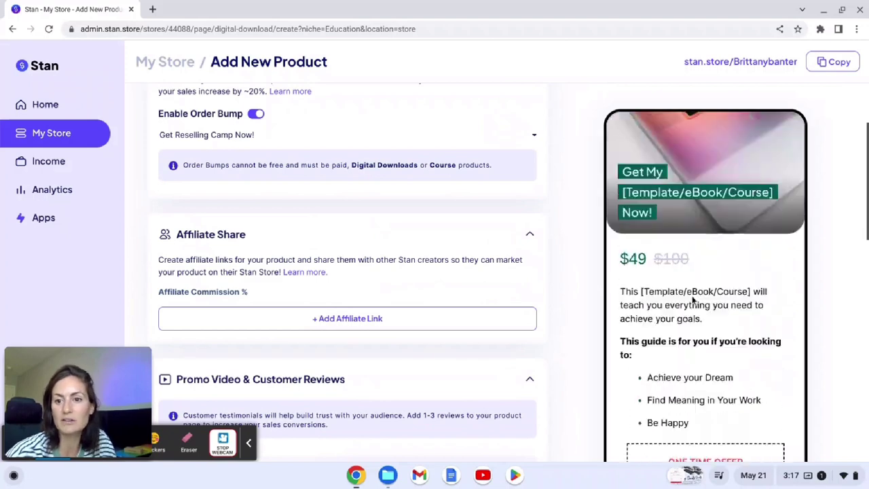
{"action": "scroll", "coordinate": [693, 298], "scroll_direction": "up", "scroll_amount": 2}
{"action": "scroll", "coordinate": [692, 299], "scroll_direction": "down", "scroll_amount": 1}
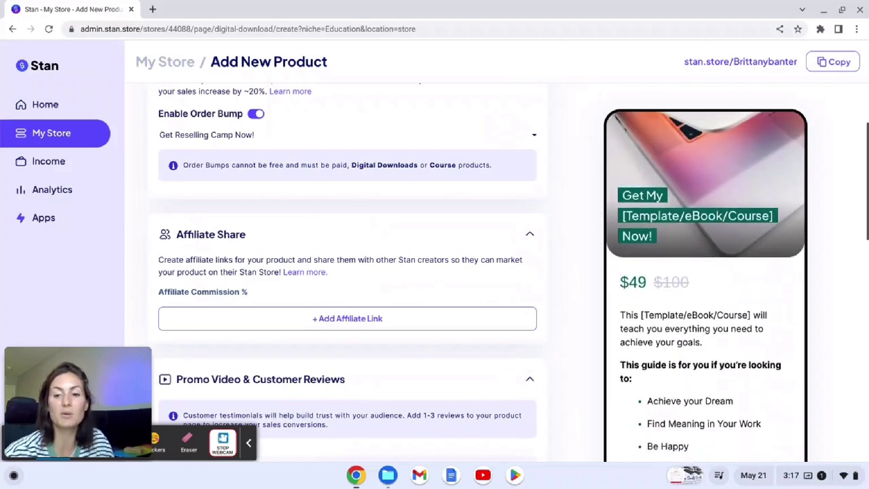
{"action": "scroll", "coordinate": [706, 285], "scroll_direction": "down", "scroll_amount": 3}
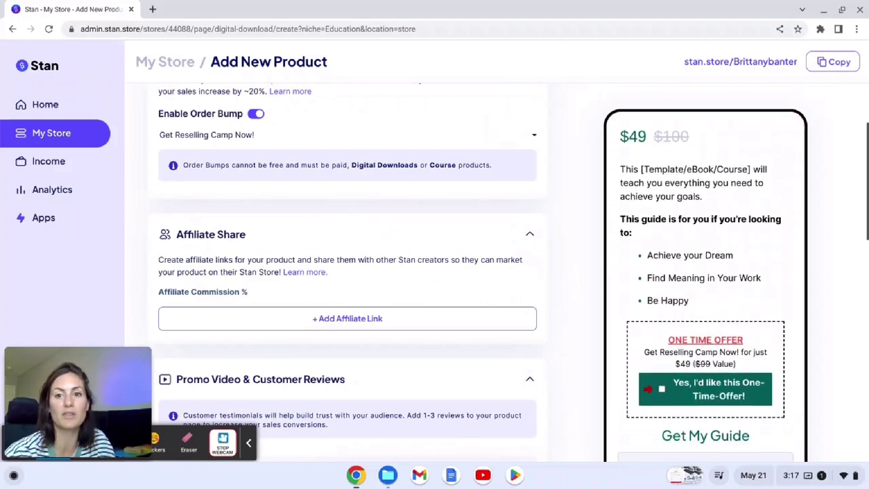
{"action": "scroll", "coordinate": [706, 285], "scroll_direction": "down", "scroll_amount": 4}
{"action": "scroll", "coordinate": [347, 272], "scroll_direction": "down", "scroll_amount": 1}
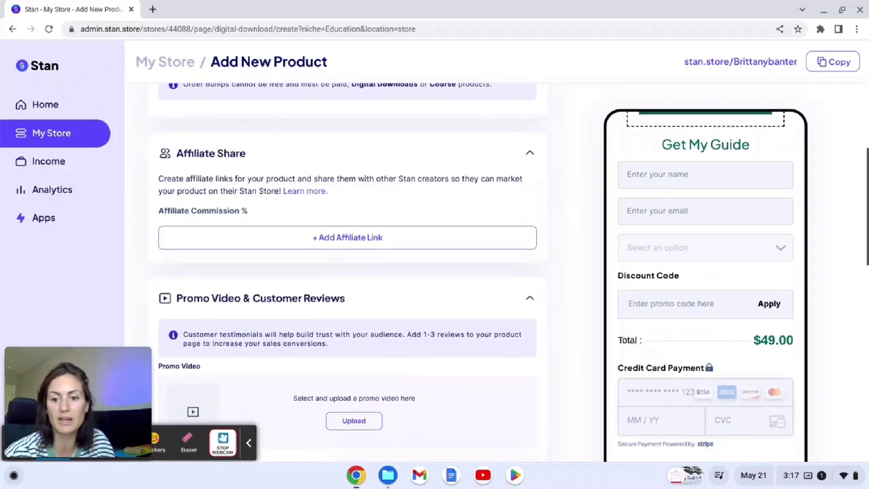
{"action": "scroll", "coordinate": [292, 340], "scroll_direction": "up", "scroll_amount": 3}
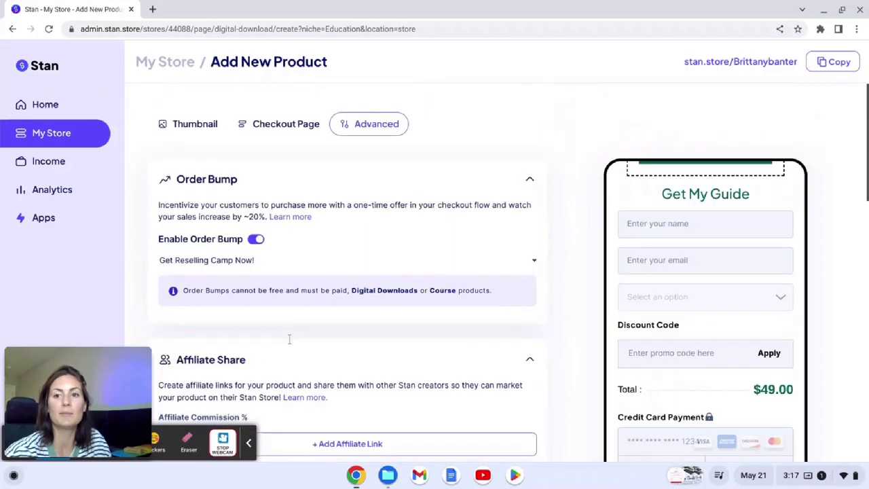
View the store's income overview and its analytics for the last month.
{"action": "left_click", "coordinate": [44, 164]}
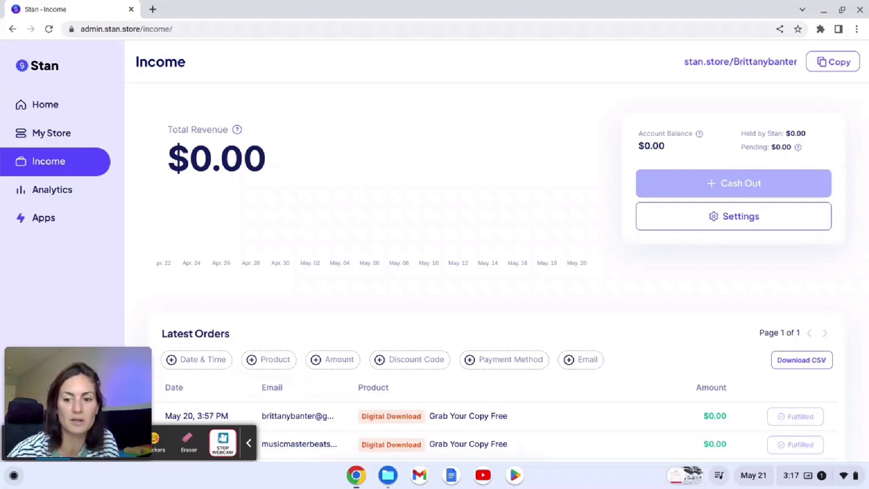
{"action": "left_click", "coordinate": [38, 190]}
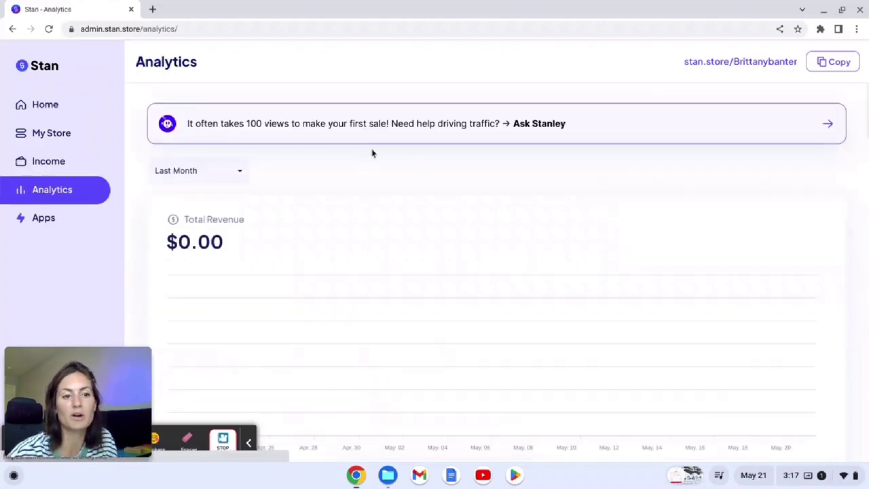
{"action": "scroll", "coordinate": [371, 152], "scroll_direction": "down", "scroll_amount": 1}
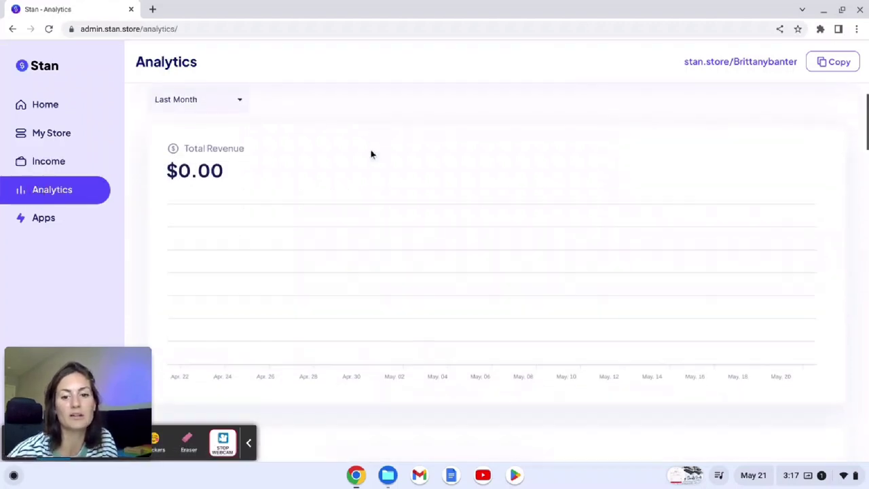
Open the Funnels app from the Stan Apps collection to view the existing funnels.
{"action": "left_click", "coordinate": [39, 225]}
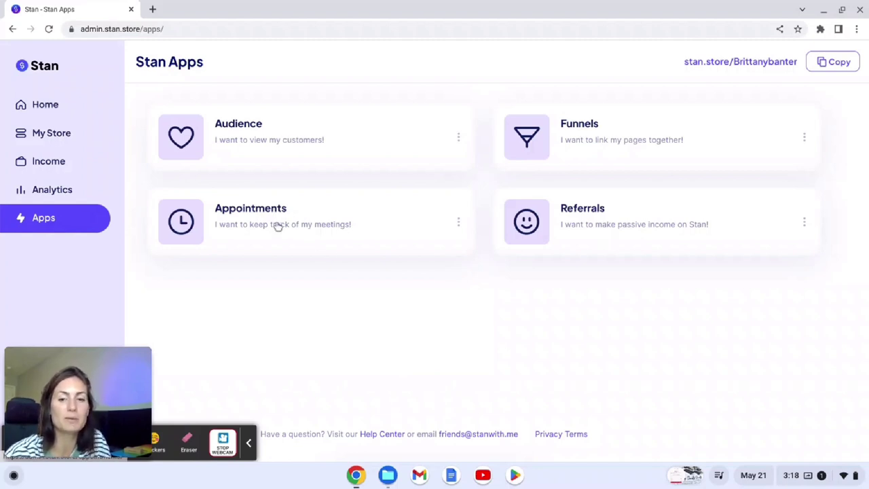
{"action": "left_click", "coordinate": [565, 147]}
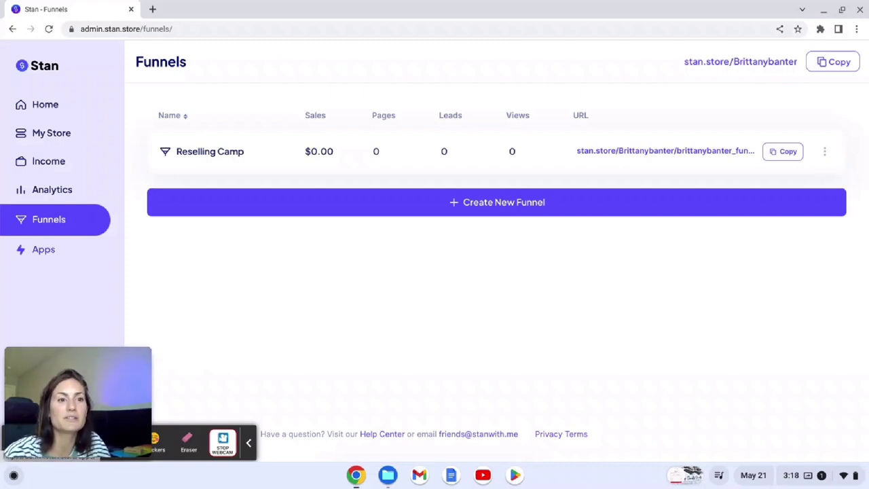
{"action": "left_click", "coordinate": [103, 372]}
{"action": "mouse_move", "coordinate": [798, 331]}
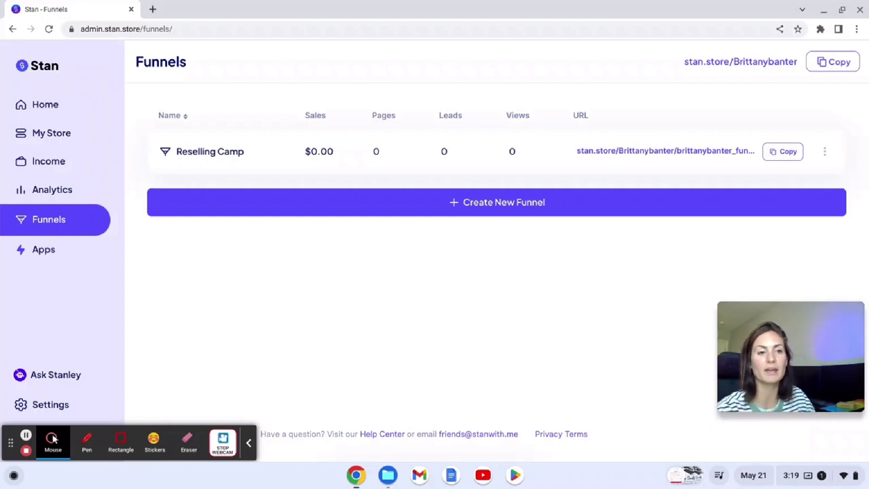
Open the store product "Reselling Camp: Flipping Online For Profit" and show its advanced settings.
{"action": "left_click", "coordinate": [82, 143]}
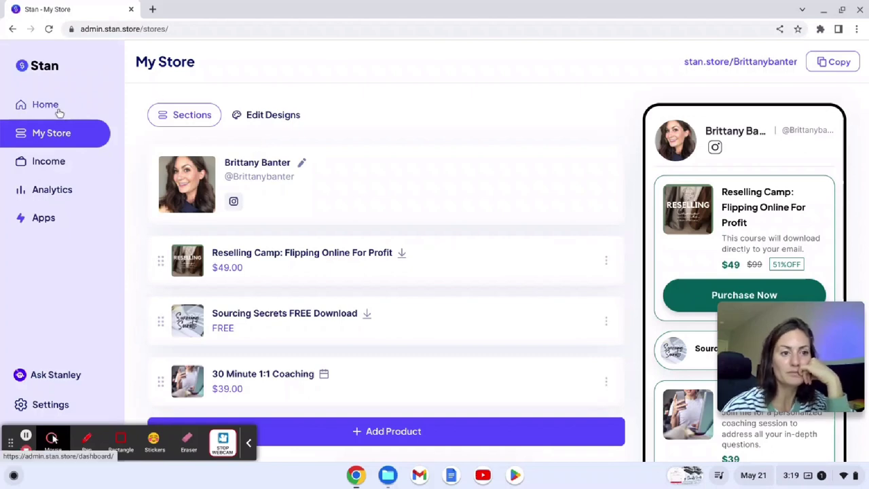
{"action": "left_click", "coordinate": [479, 252]}
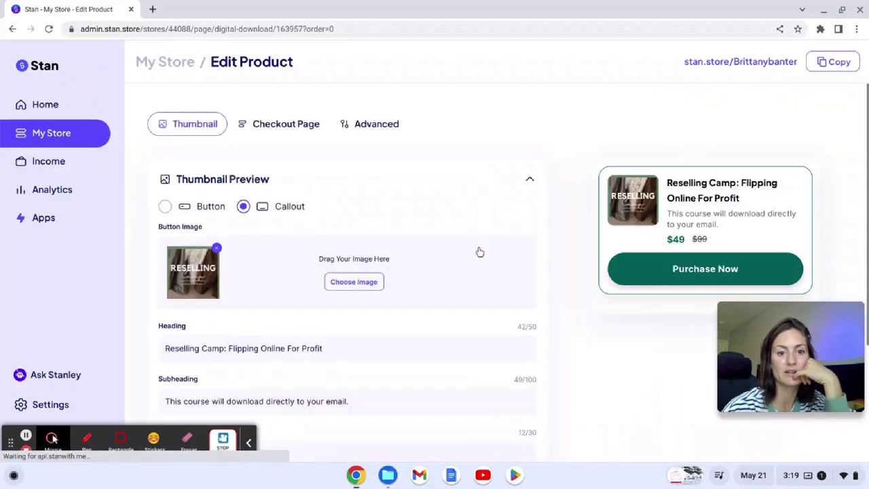
{"action": "left_click", "coordinate": [388, 99]}
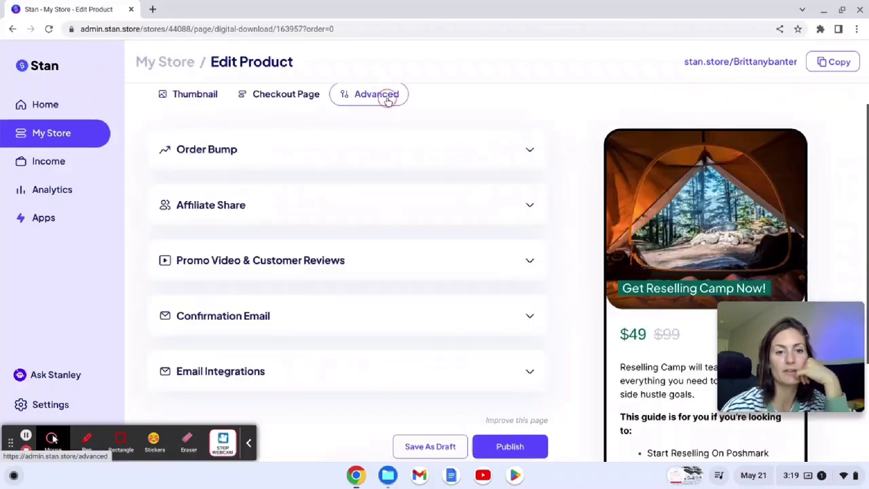
Examine the product's Order Bump settings by enabling the order bump to show its product selection and disabling it again.
{"action": "left_click", "coordinate": [333, 146]}
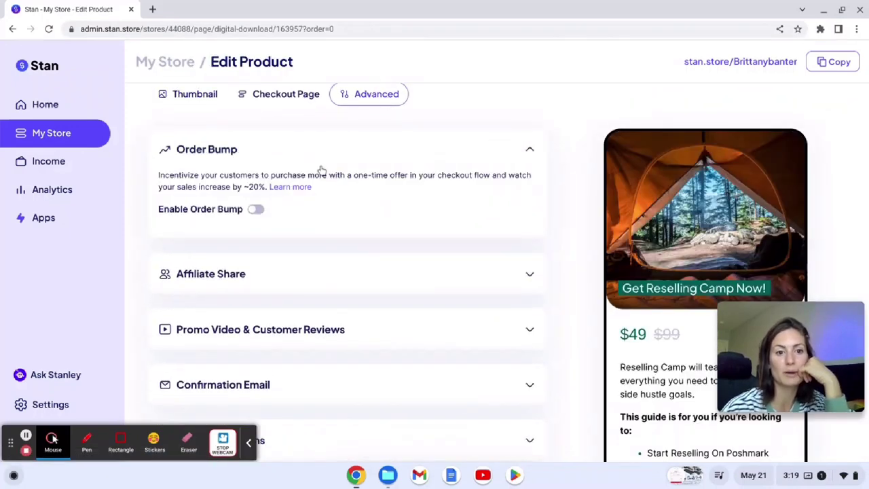
{"action": "left_click", "coordinate": [256, 210]}
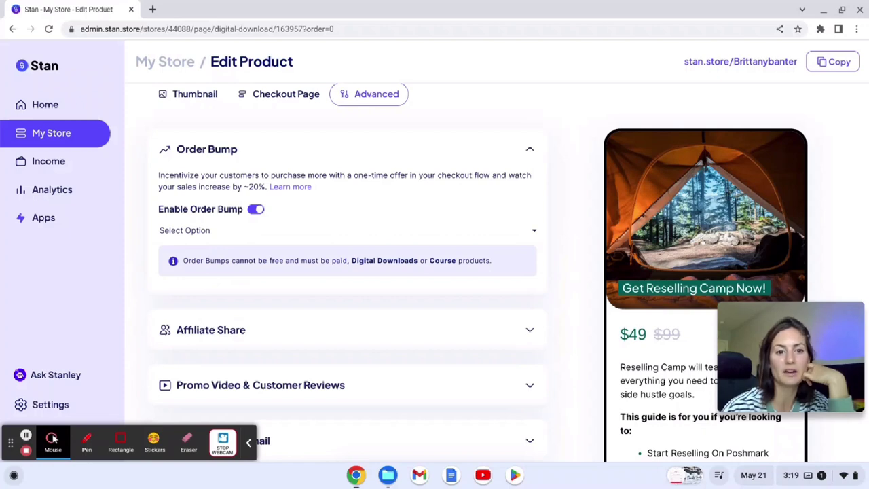
{"action": "left_click", "coordinate": [254, 211]}
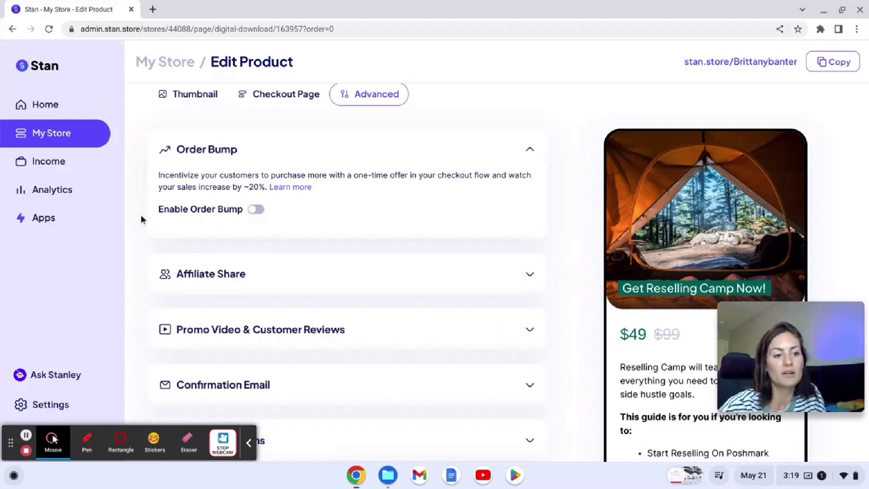
{"action": "scroll", "coordinate": [141, 219], "scroll_direction": "down", "scroll_amount": 1}
{"action": "scroll", "coordinate": [141, 219], "scroll_direction": "down", "scroll_amount": 2}
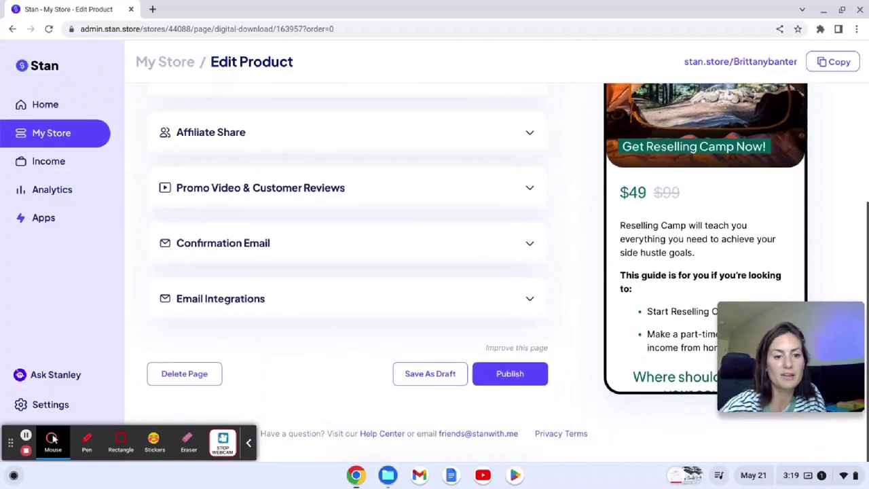
{"action": "scroll", "coordinate": [141, 219], "scroll_direction": "up", "scroll_amount": 4}
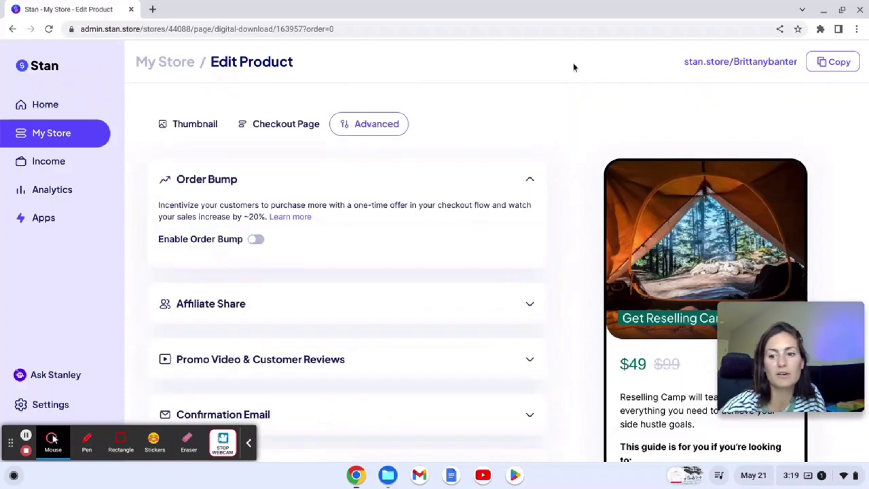
{"action": "mouse_move", "coordinate": [737, 343]}
{"action": "left_click_drag", "start_coordinate": [737, 344], "coordinate": [23, 108]}
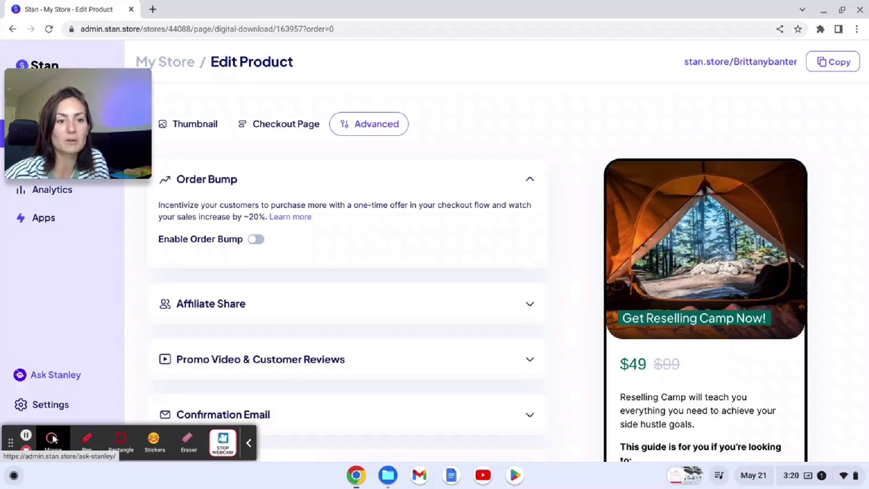
Open the Ask Stanley assistant and send it the question "How do I make a funnel".
{"action": "left_click", "coordinate": [43, 379]}
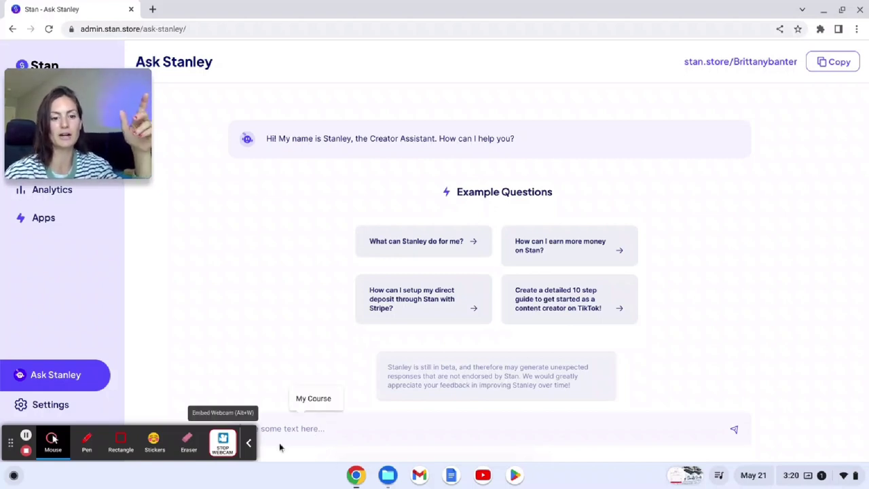
{"action": "left_click", "coordinate": [309, 428]}
{"action": "type", "text": "do I"}
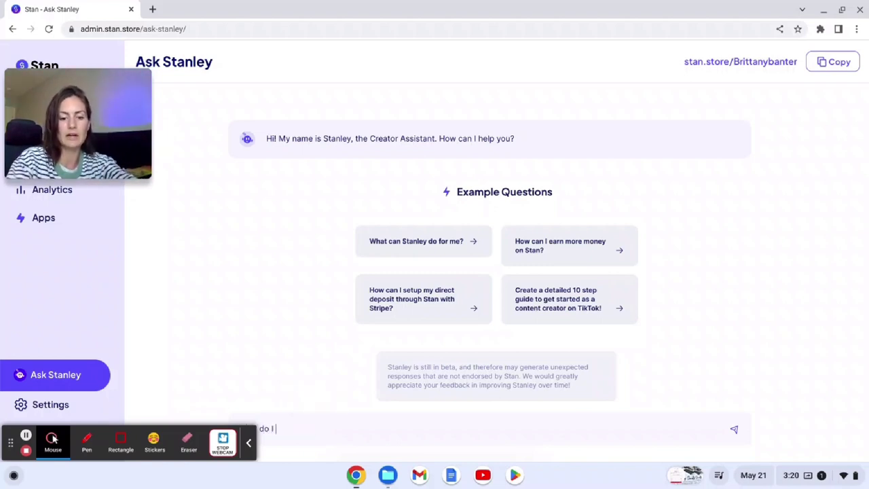
{"action": "type", "text": " make a funnel"}
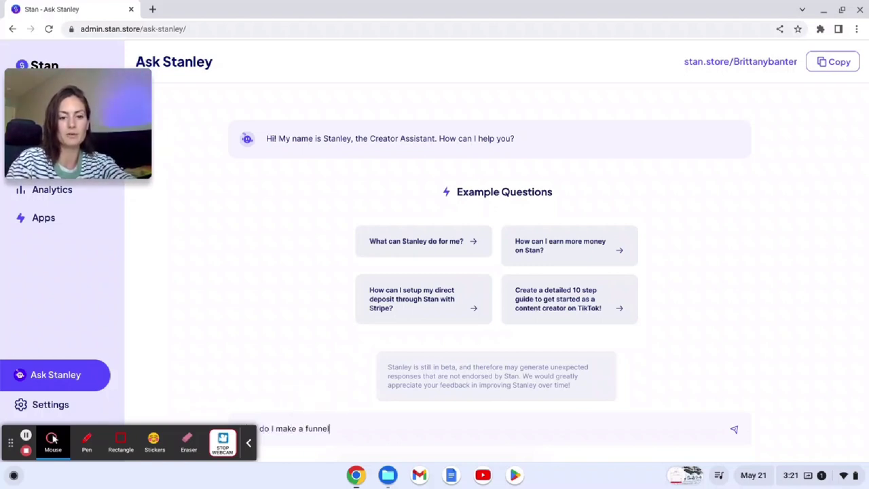
{"action": "key", "text": "Return"}
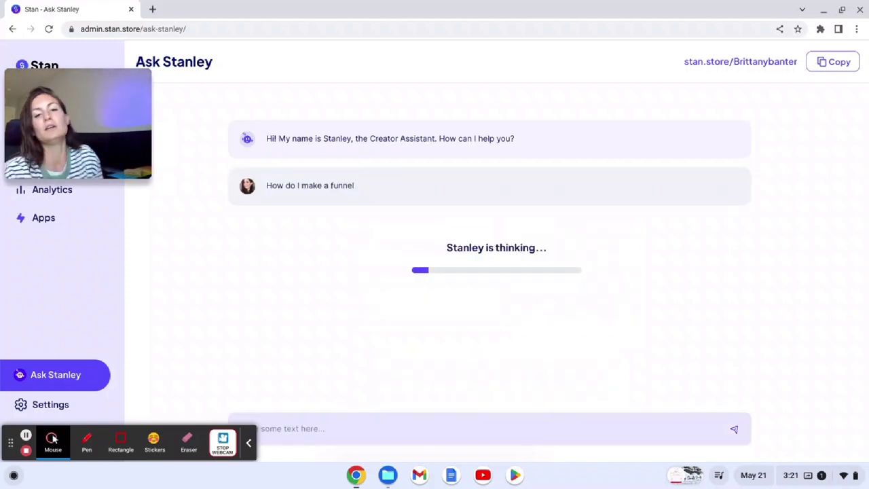